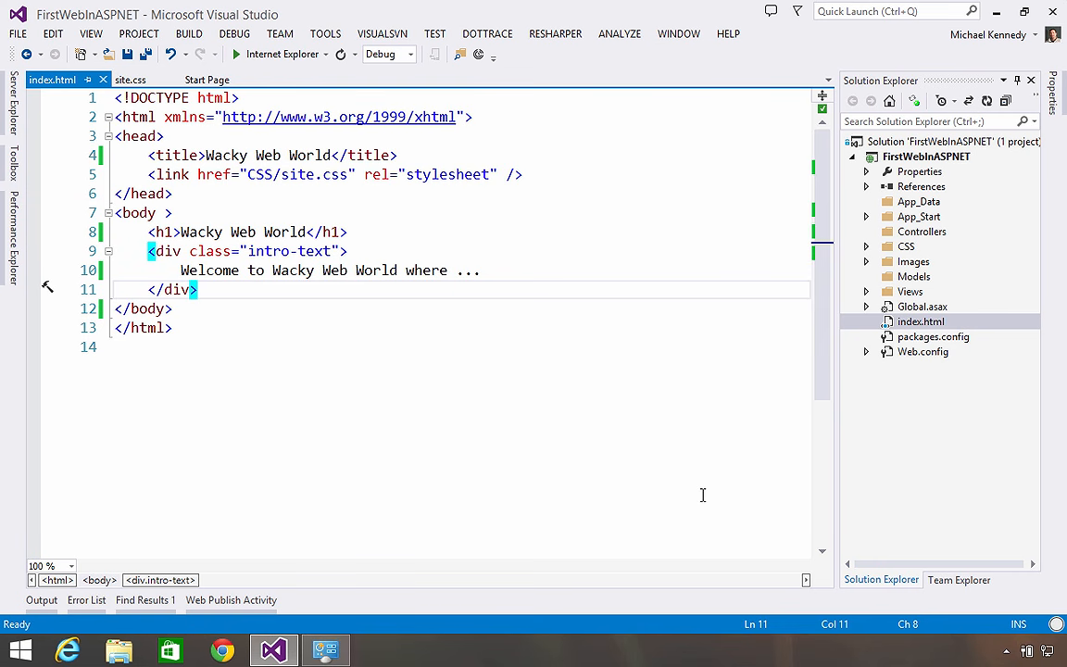
# - Run index.html in the browser without debugging, close the page, and check for IIS Express among the hidden background programs
pyautogui.hotkey('ctrl', 'F5')
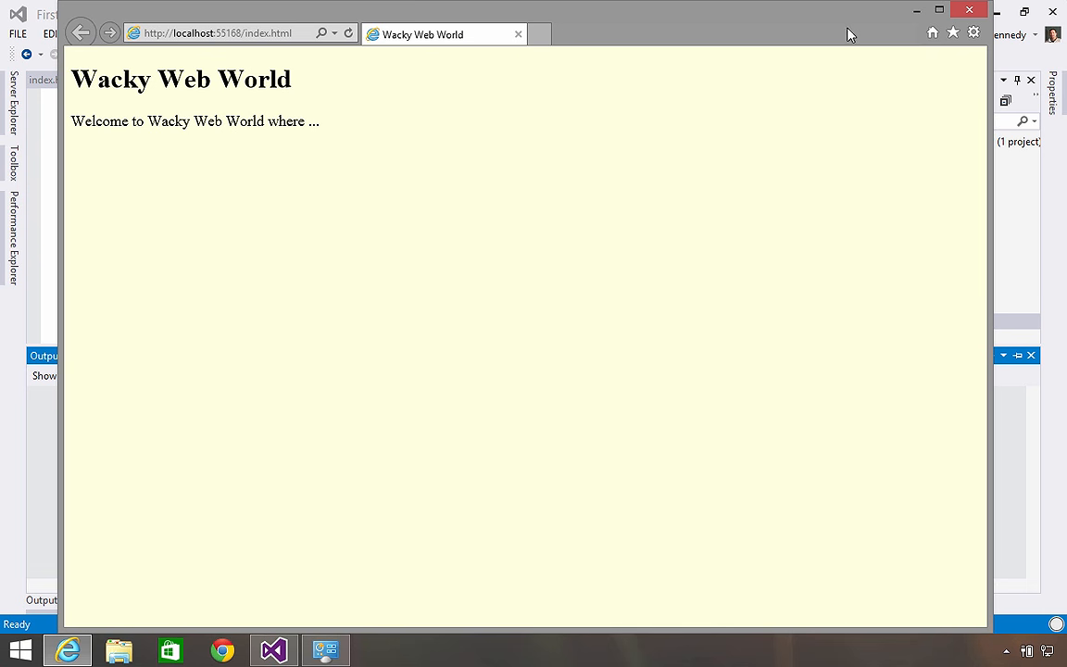
pyautogui.click(969, 9)
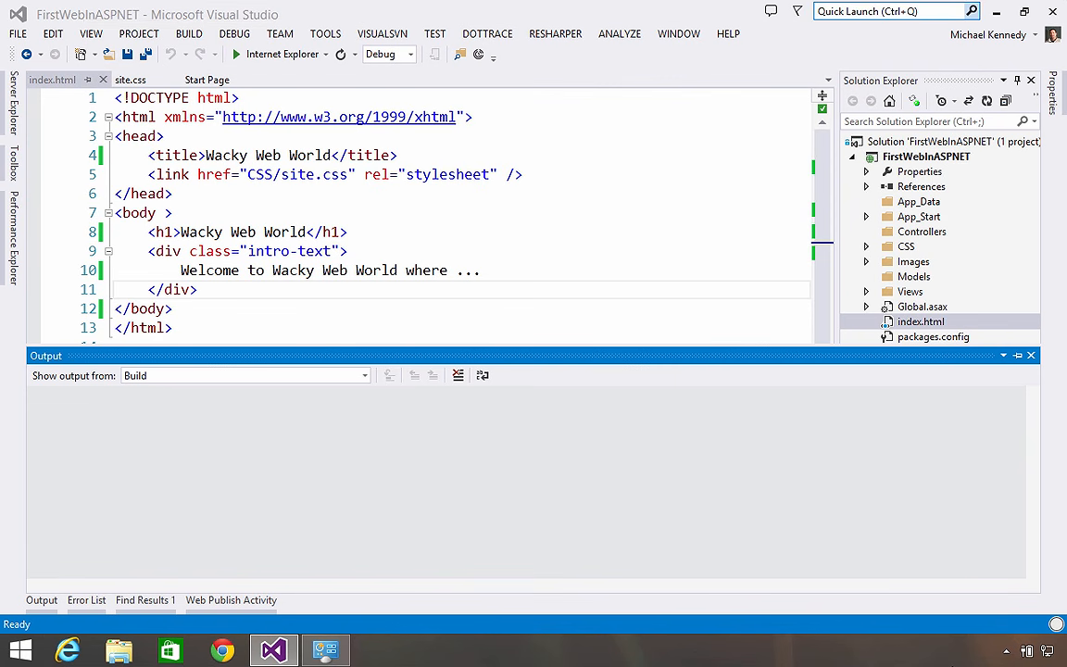
pyautogui.click(1006, 651)
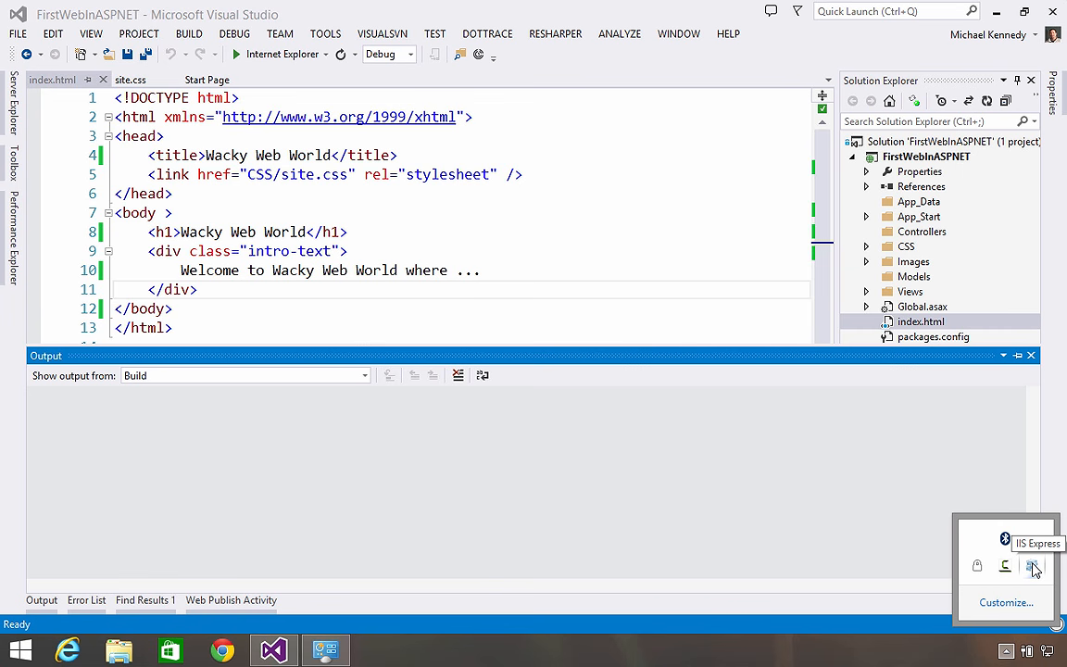
pyautogui.click(494, 197)
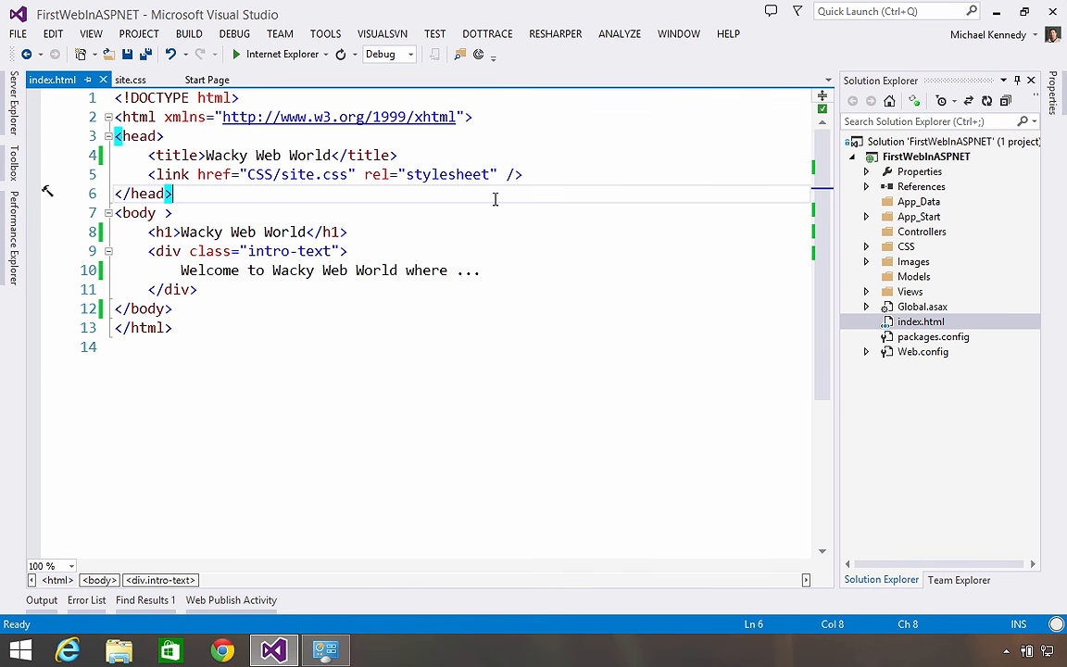
# - Switch to Control Panel and review the Windows features under Internet Information Services, including application development features and web management tools, without changing anything
pyautogui.click(339, 654)
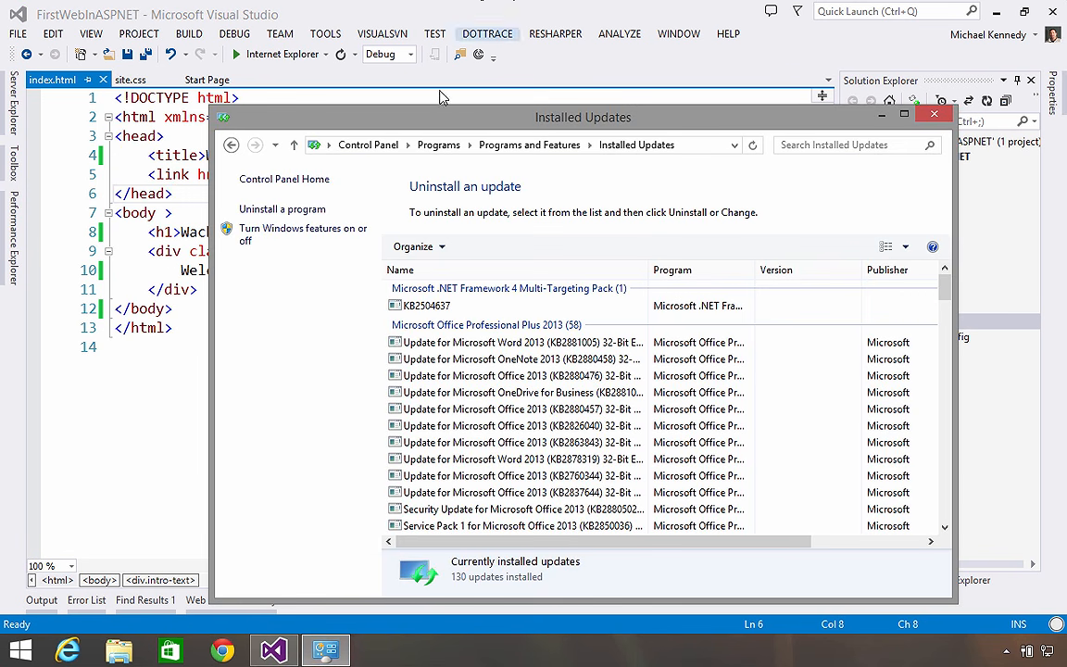
pyautogui.click(262, 236)
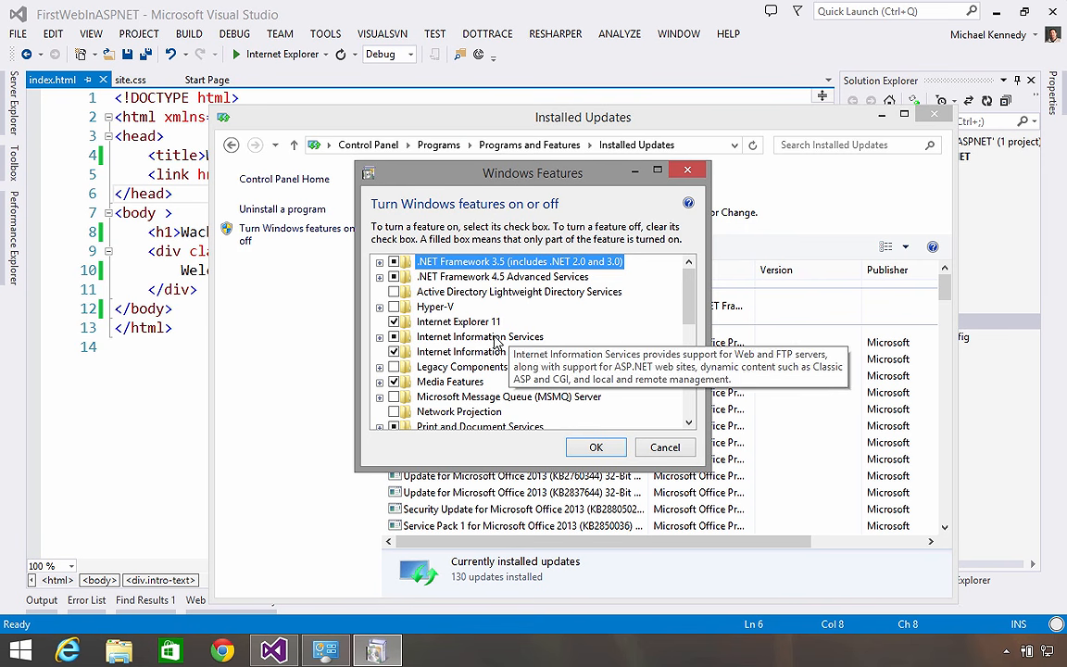
pyautogui.click(380, 337)
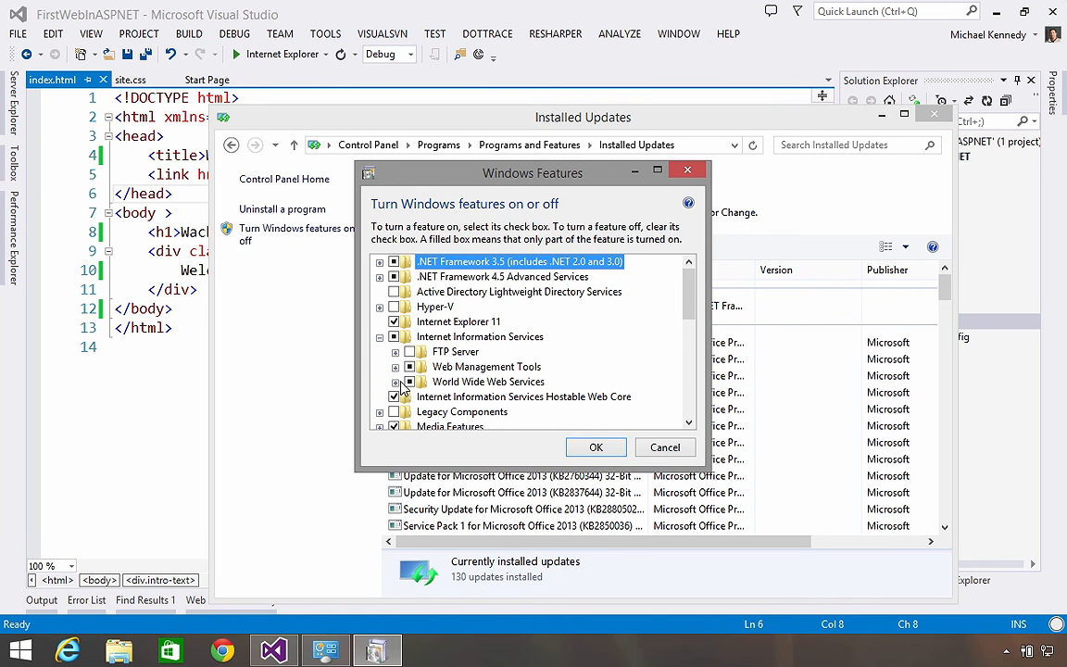
pyautogui.click(396, 381)
pyautogui.click(411, 352)
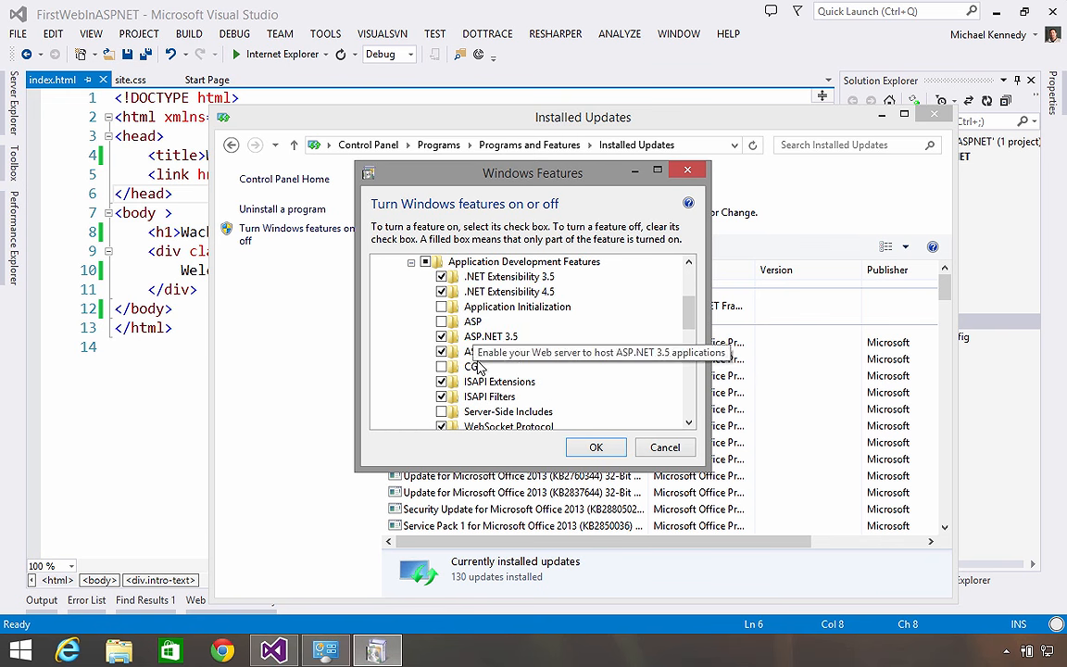
pyautogui.scroll(1, 468, 352)
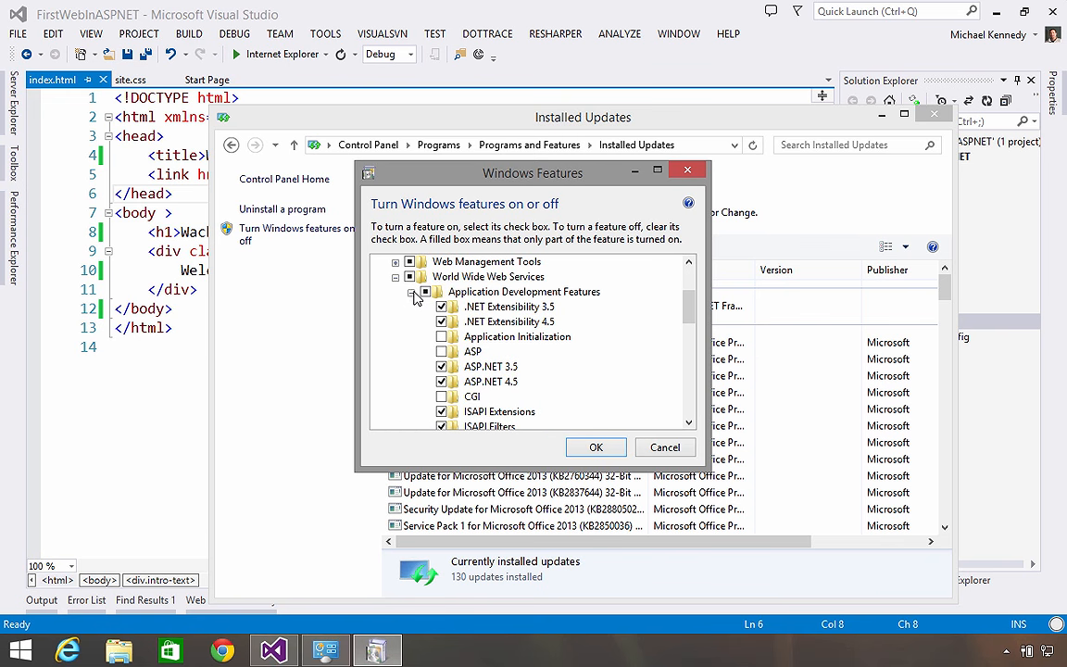
pyautogui.click(411, 293)
pyautogui.click(397, 263)
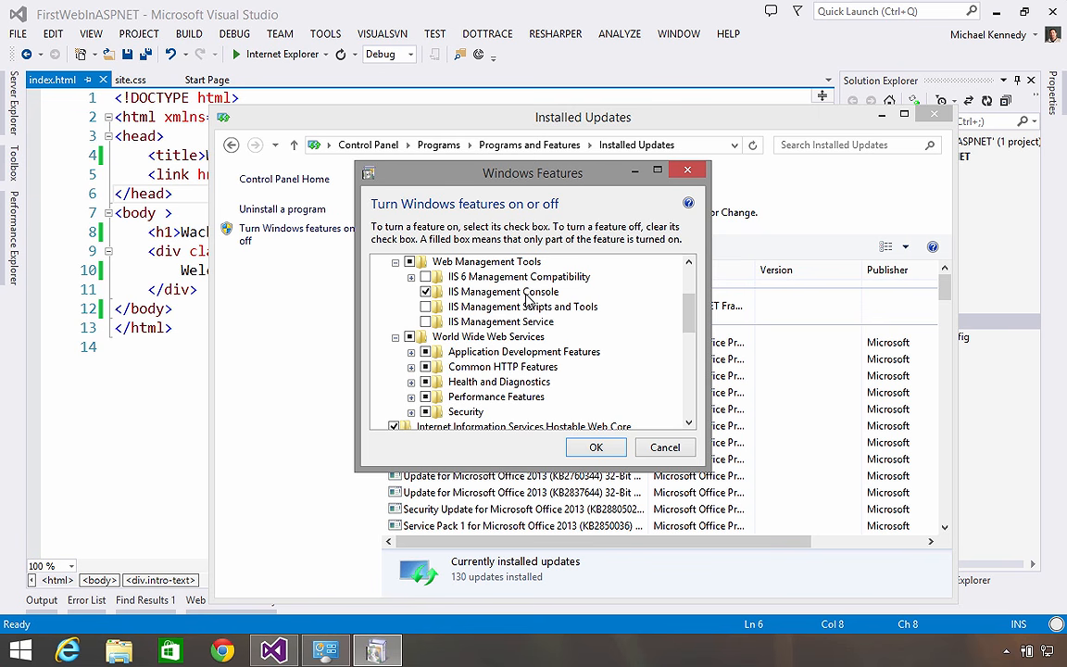
pyautogui.click(675, 448)
pyautogui.click(882, 117)
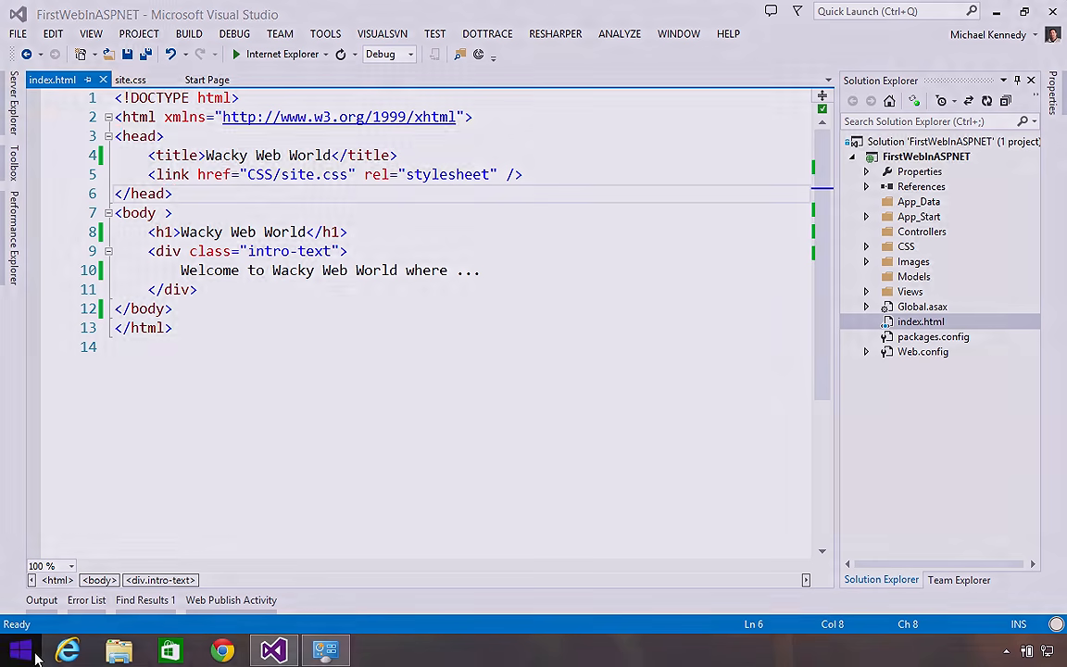
# - Search Windows for iis, open Internet Information Services (IIS) Manager, and maximize it
pyautogui.click(22, 651)
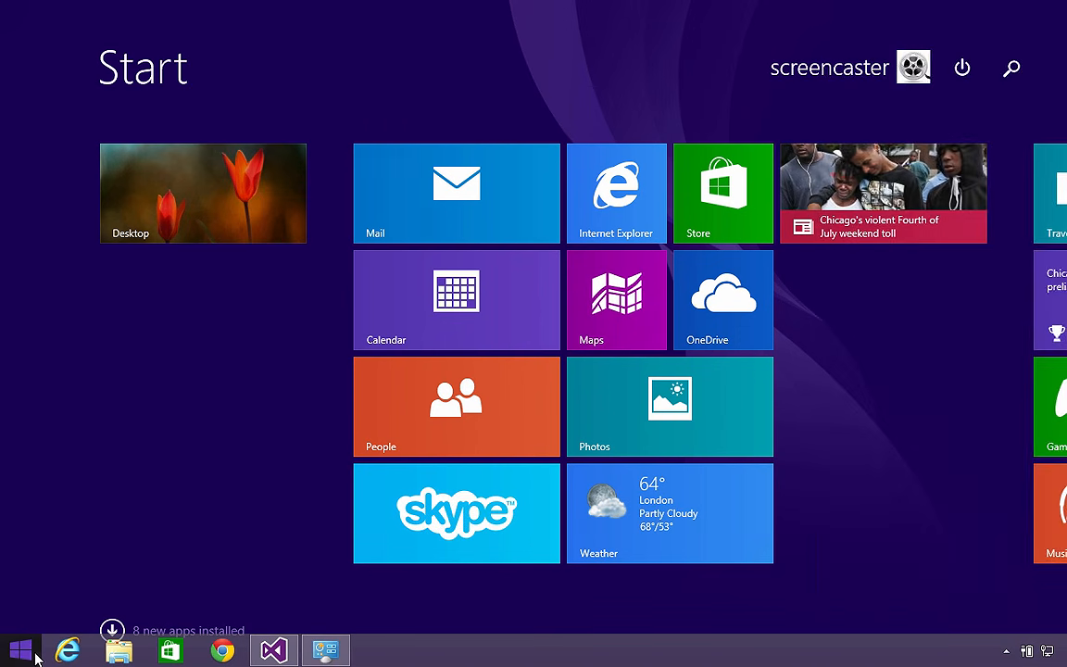
pyautogui.write('iis')
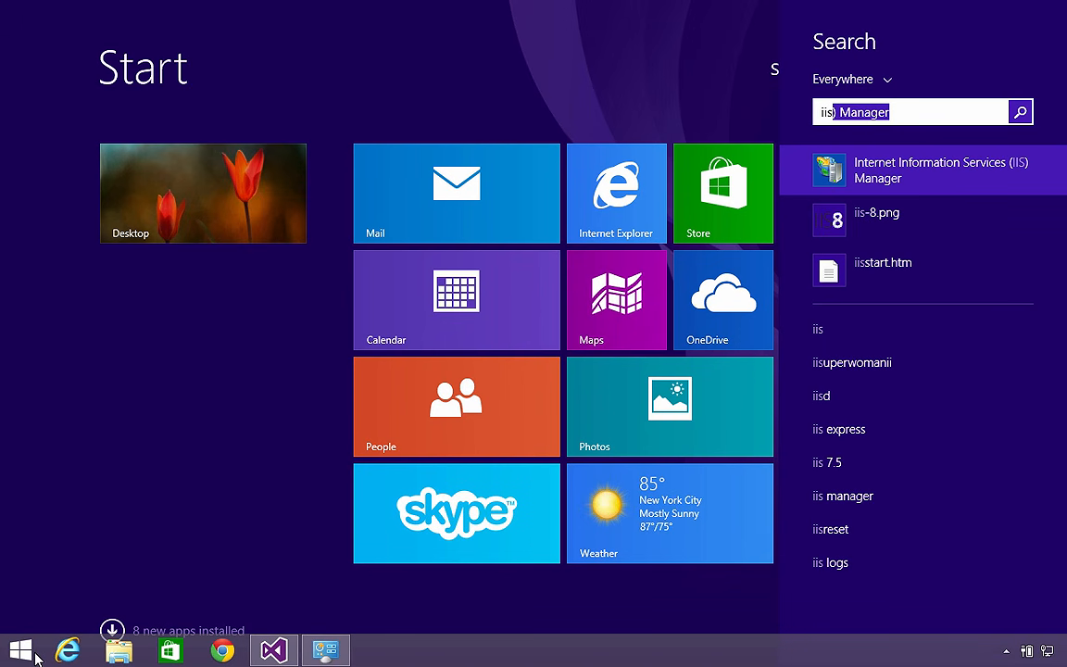
pyautogui.press('Return')
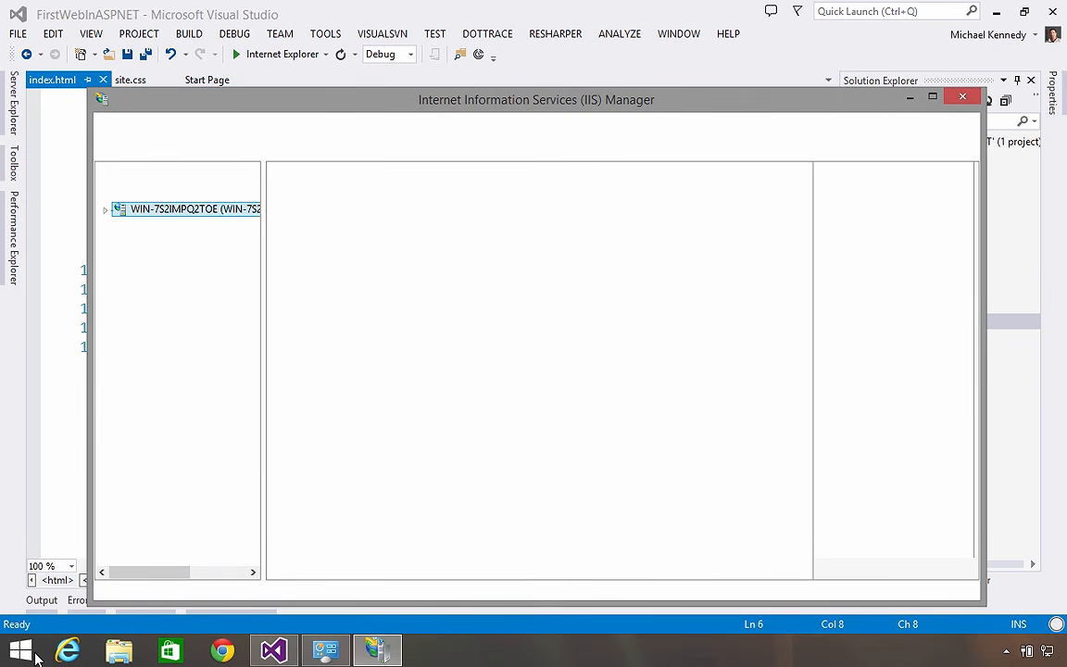
pyautogui.doubleClick(280, 98)
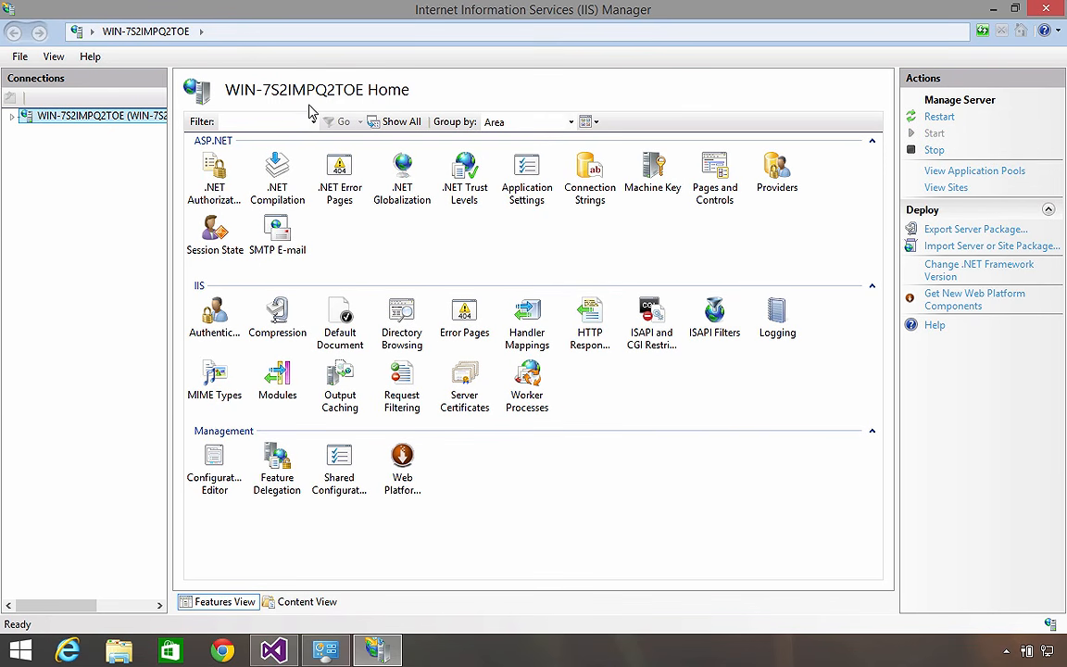
# - Start adding a website under the server's Sites, name it wackywebworld.com, and copy that name
pyautogui.click(12, 116)
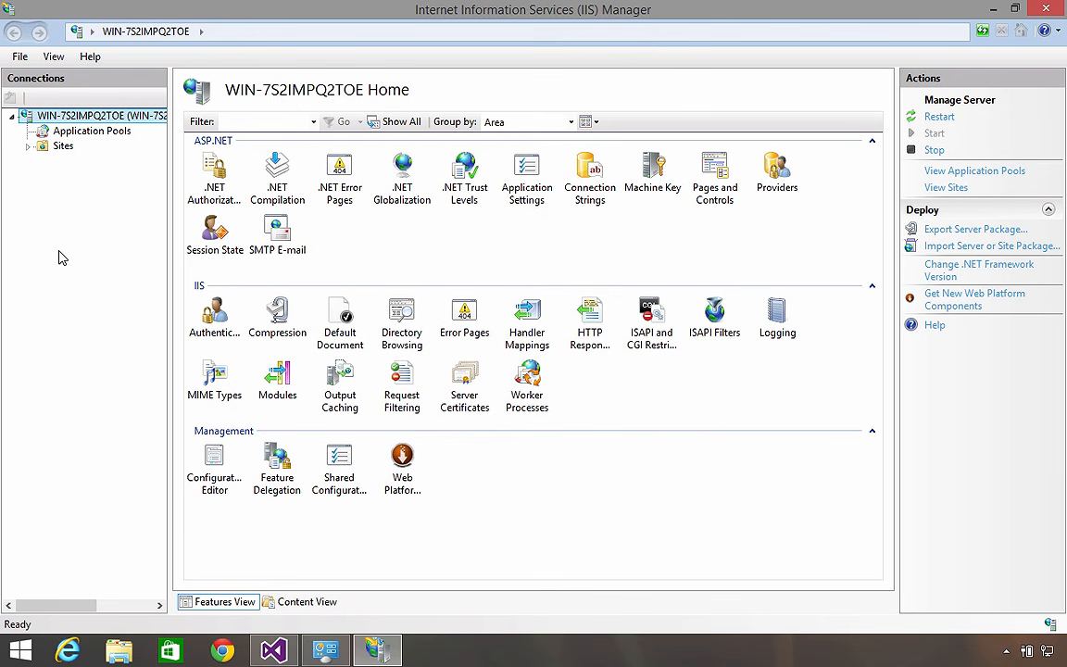
pyautogui.click(28, 146)
pyautogui.rightClick(42, 147)
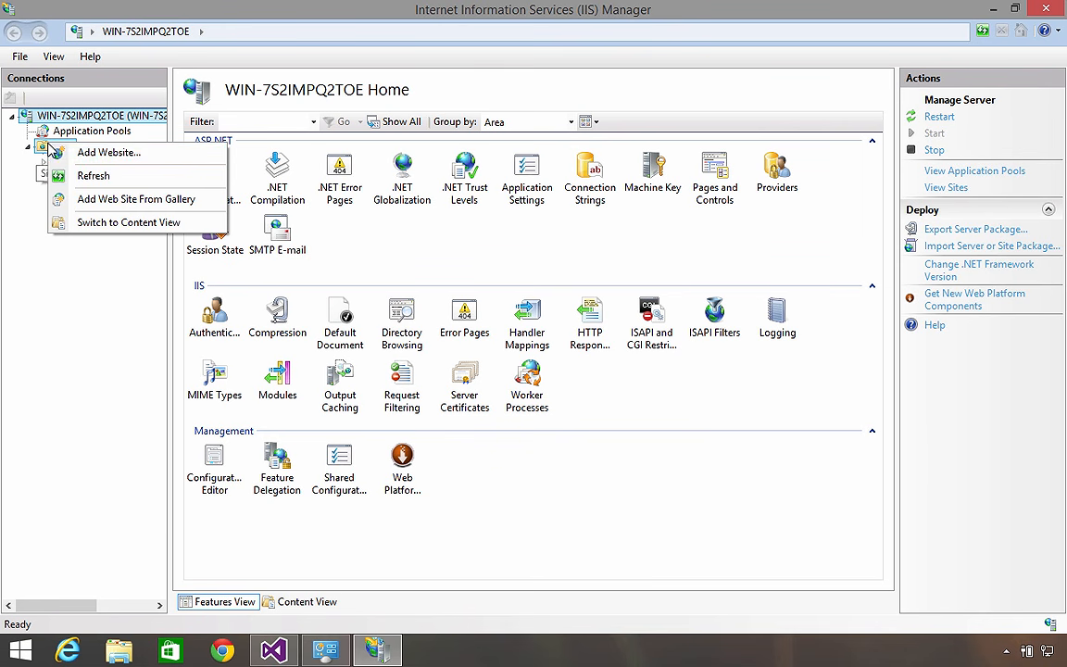
pyautogui.click(126, 154)
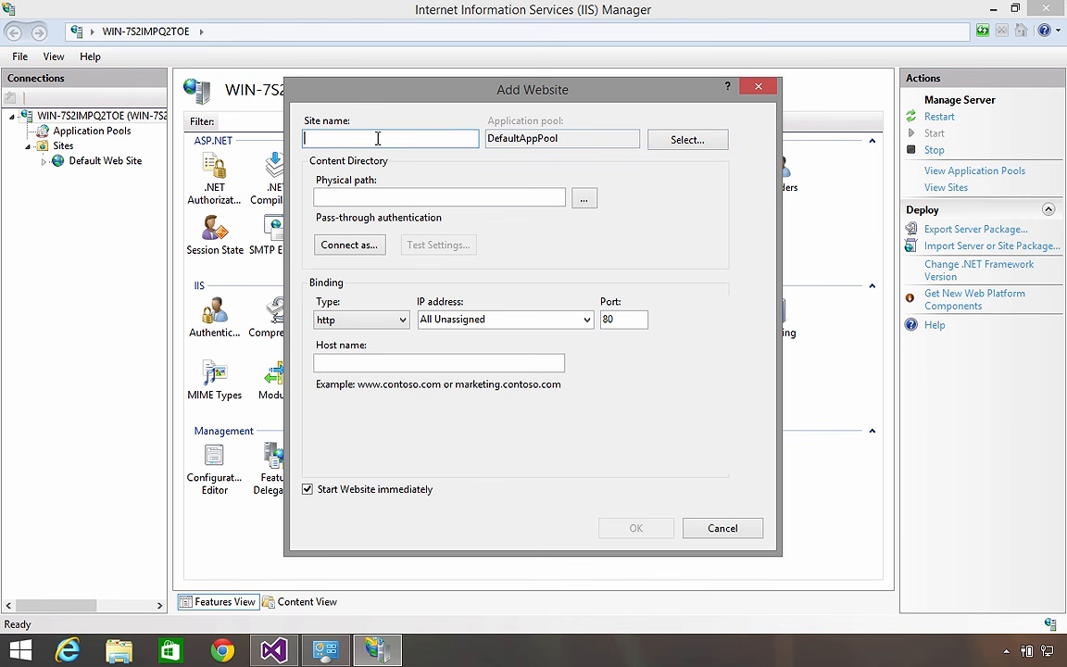
pyautogui.write('wackywebworld.com')
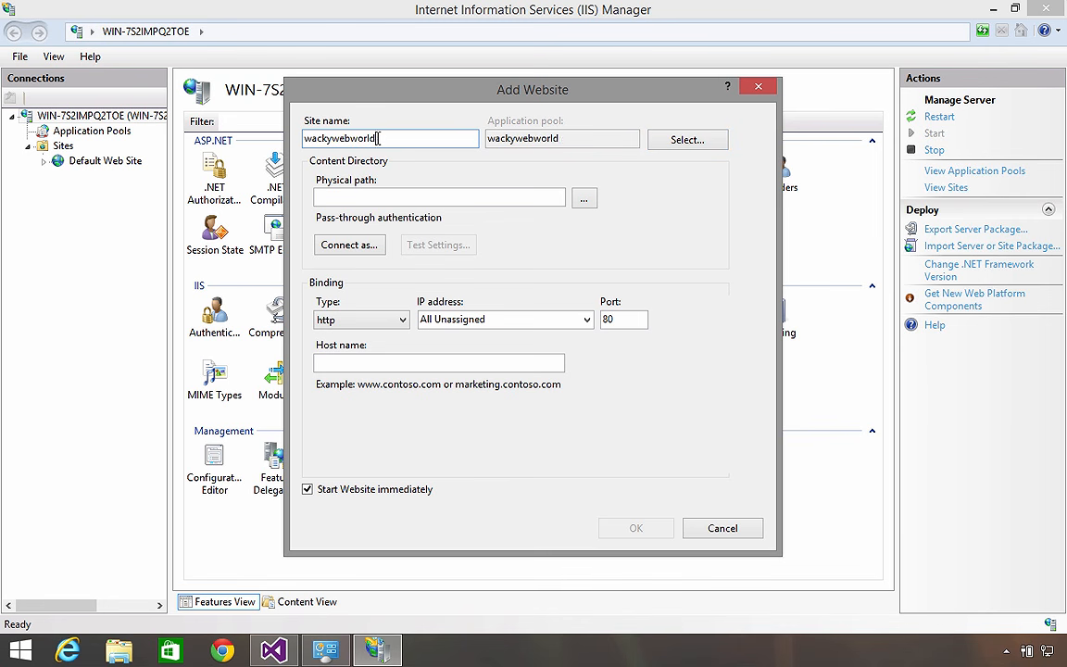
pyautogui.hotkey('shift', 'Left')
pyautogui.hotkey('shift', 'Left')
pyautogui.hotkey('shift', 'Left')
pyautogui.hotkey('shift', 'Left')
pyautogui.hotkey('shift', 'Left')
pyautogui.hotkey('shift', 'Left')
pyautogui.hotkey('shift', 'Left')
pyautogui.hotkey('shift', 'Left')
pyautogui.hotkey('shift', 'Left')
pyautogui.hotkey('shift', 'Left')
pyautogui.hotkey('shift', 'Left')
pyautogui.hotkey('shift', 'Left')
pyautogui.hotkey('shift', 'Left')
pyautogui.hotkey('shift', 'Left')
pyautogui.hotkey('shift', 'Left')
pyautogui.hotkey('shift', 'Left')
pyautogui.hotkey('shift', 'Left')
pyautogui.hotkey('ctrl', 'c')
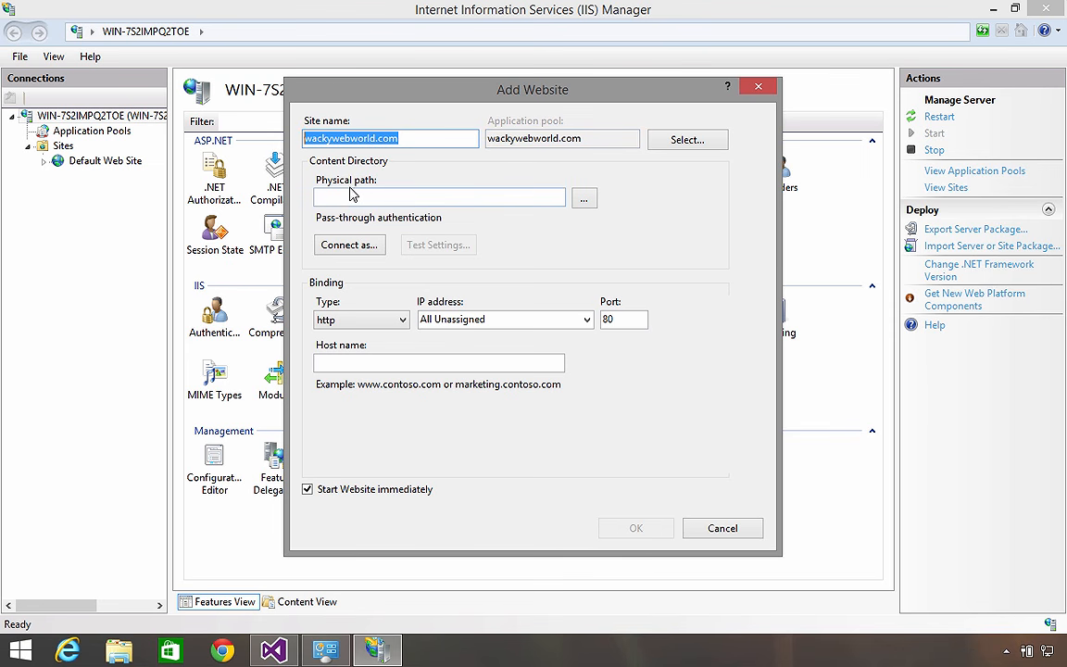
# - Browse for the site's physical path and create a new folder named www on the Data (D:) drive
pyautogui.click(584, 198)
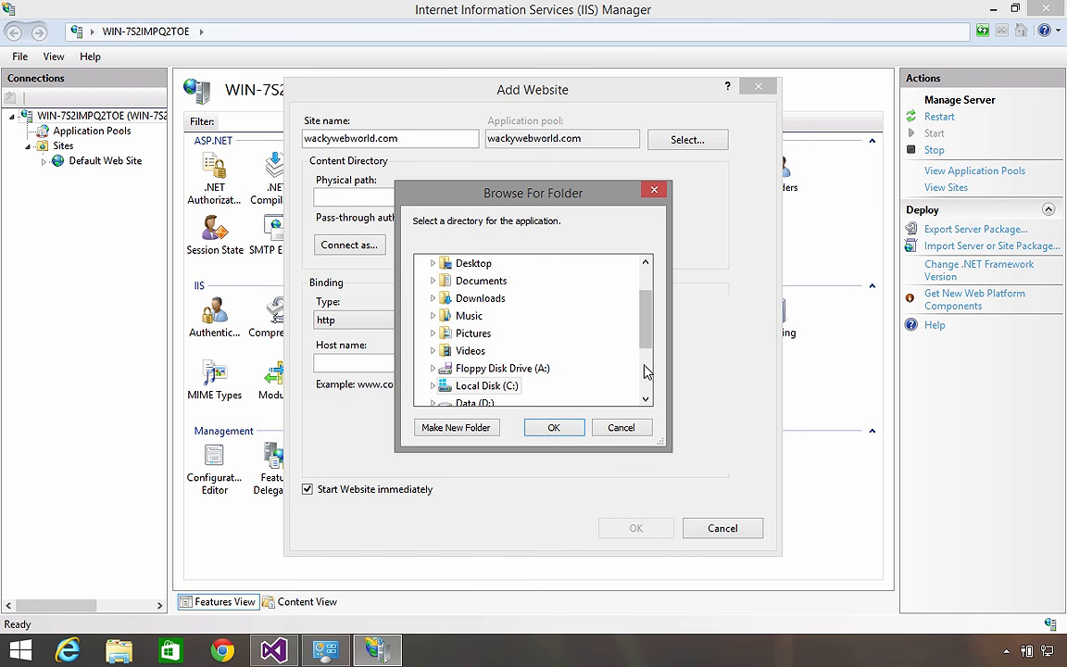
pyautogui.click(644, 373)
pyautogui.click(458, 316)
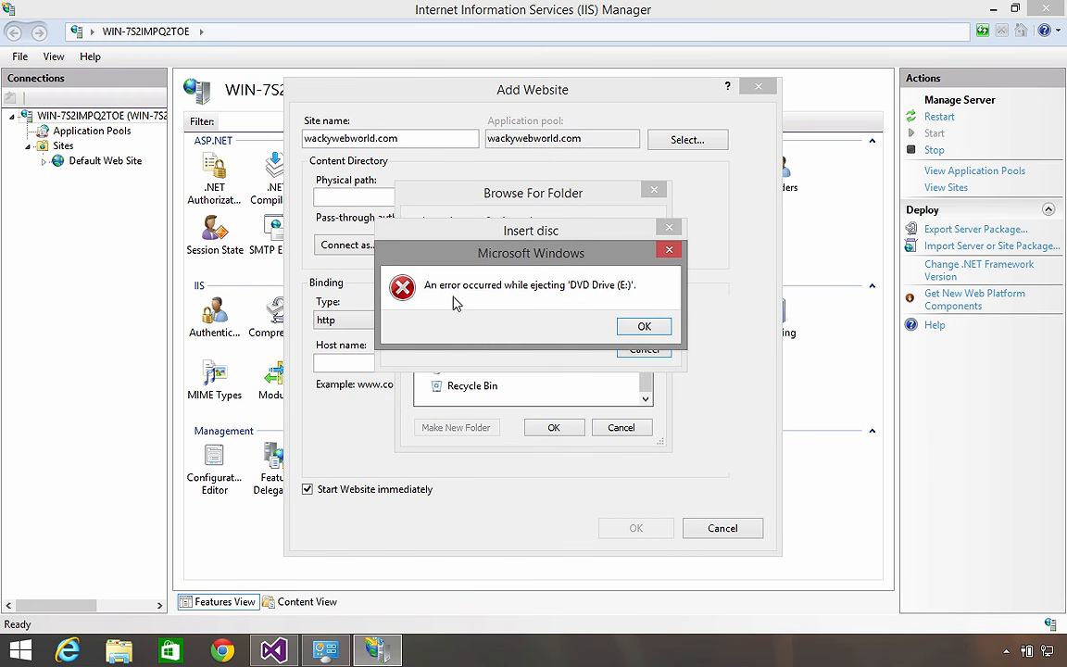
pyautogui.press('Escape')
pyautogui.press('Escape')
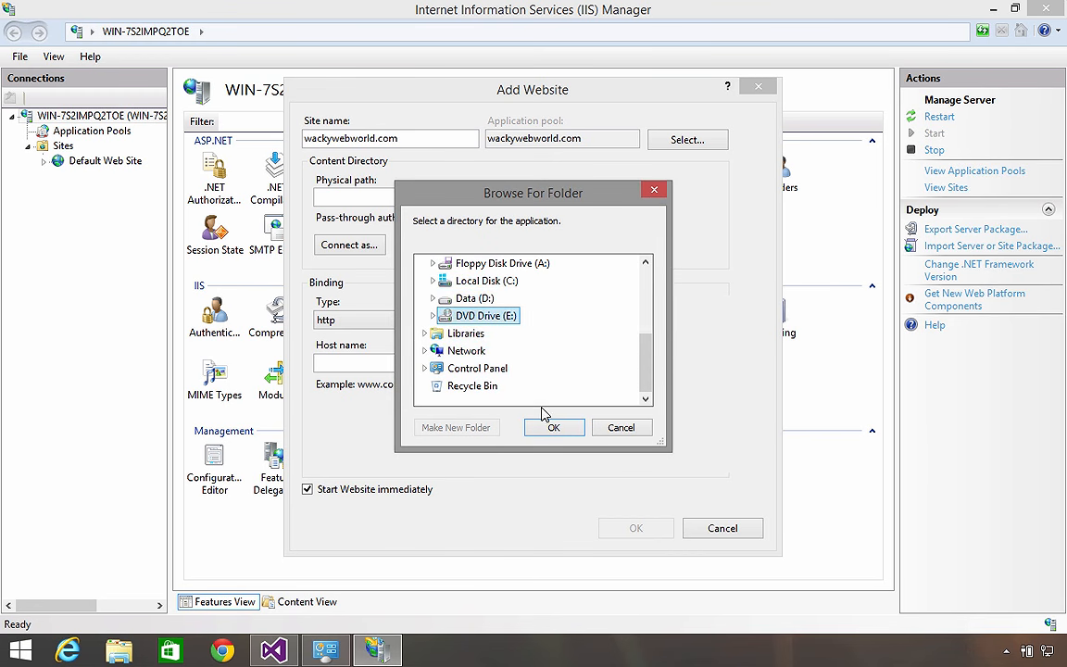
pyautogui.click(490, 298)
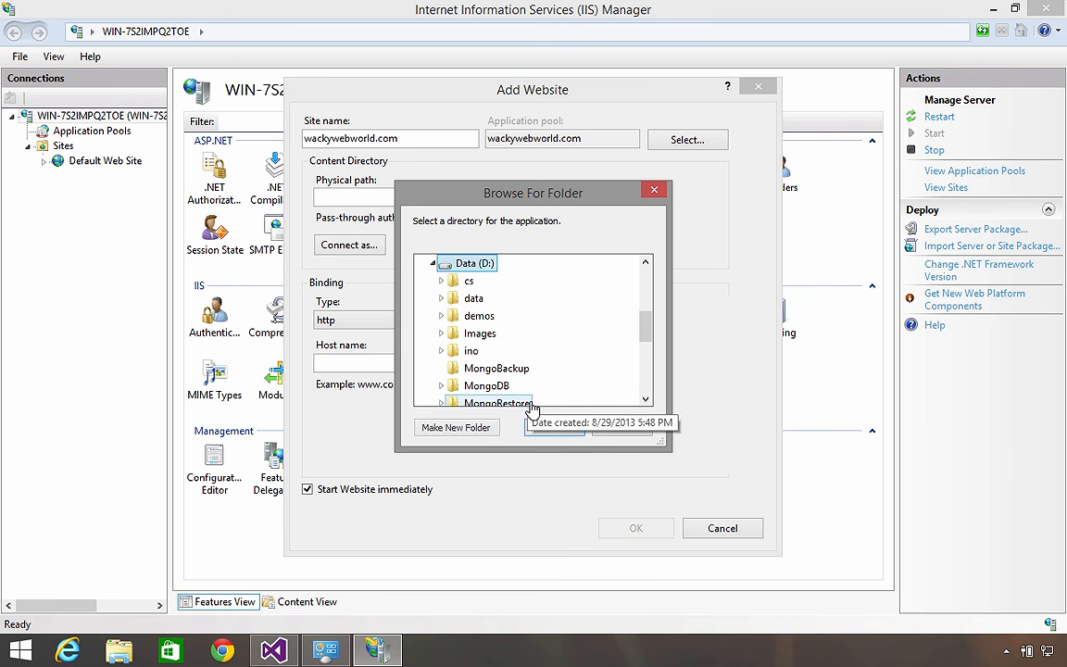
pyautogui.click(434, 428)
pyautogui.write('www')
pyautogui.press('Return')
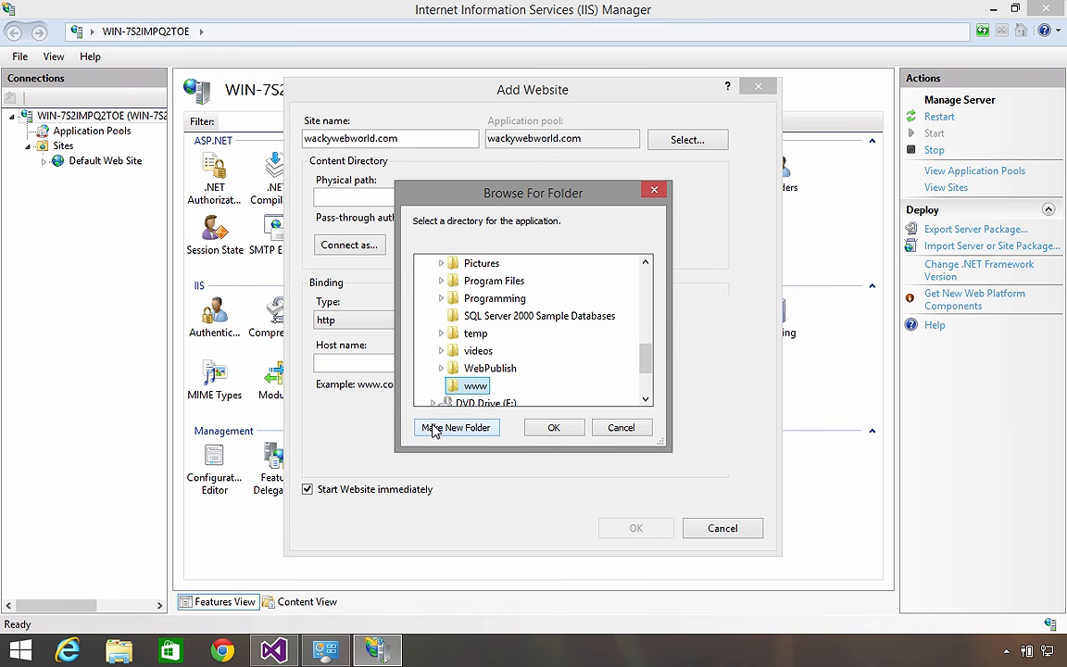
# - Create a wackywebworld.com folder inside www and choose it as the site's physical path
pyautogui.click(449, 432)
pyautogui.hotkey('ctrl', 'v')
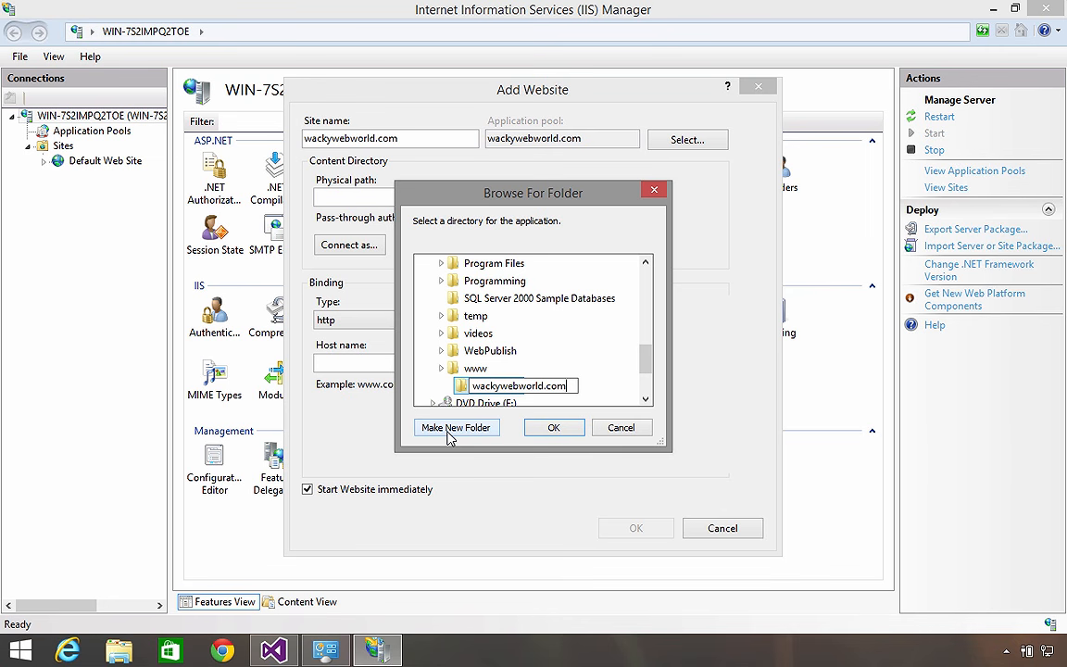
pyautogui.press('Return')
pyautogui.click(553, 428)
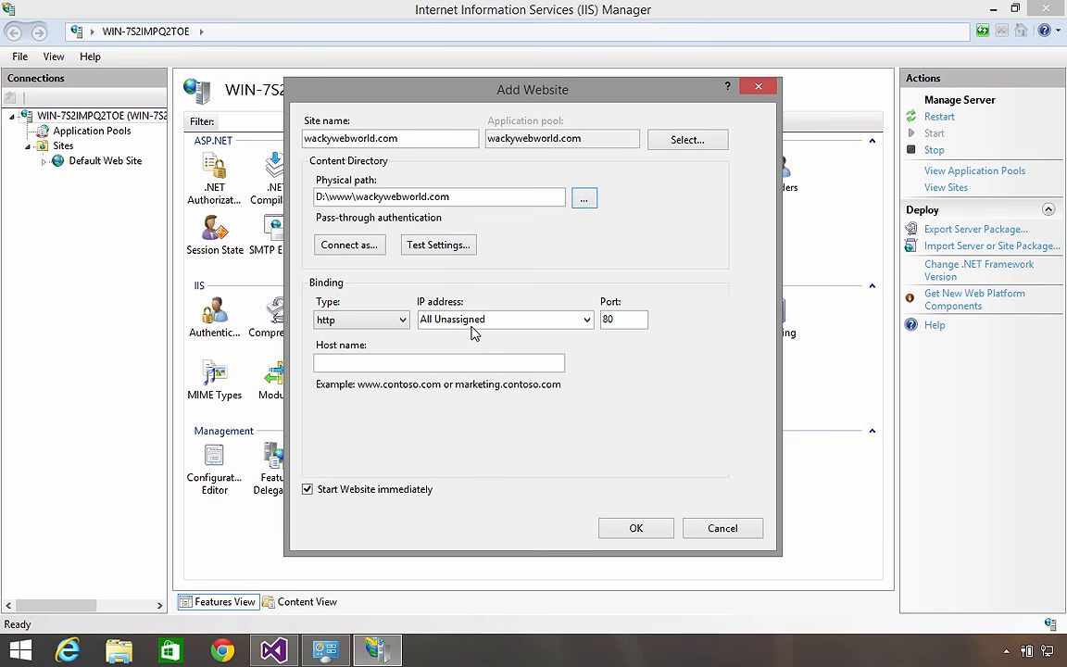
# - Set the binding's host name to wackywebworld.com and create the website
pyautogui.click(359, 362)
pyautogui.hotkey('ctrl', 'v')
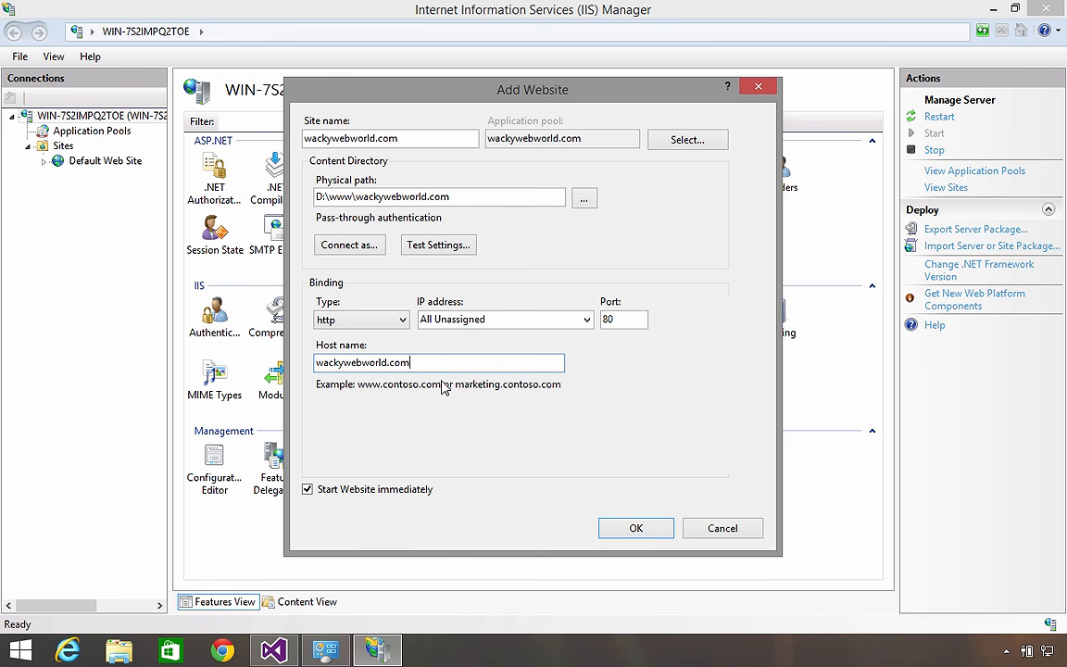
pyautogui.click(637, 531)
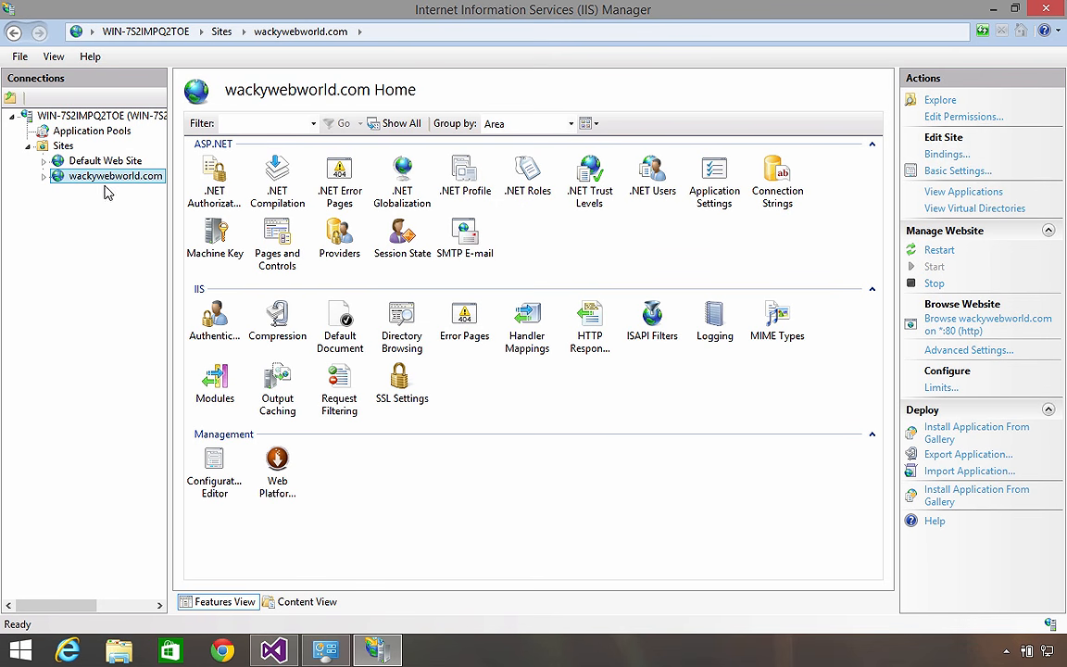
# - Open wackywebworld.com in Internet Explorer, read the page the server returns, and go back to IIS Manager
pyautogui.click(59, 654)
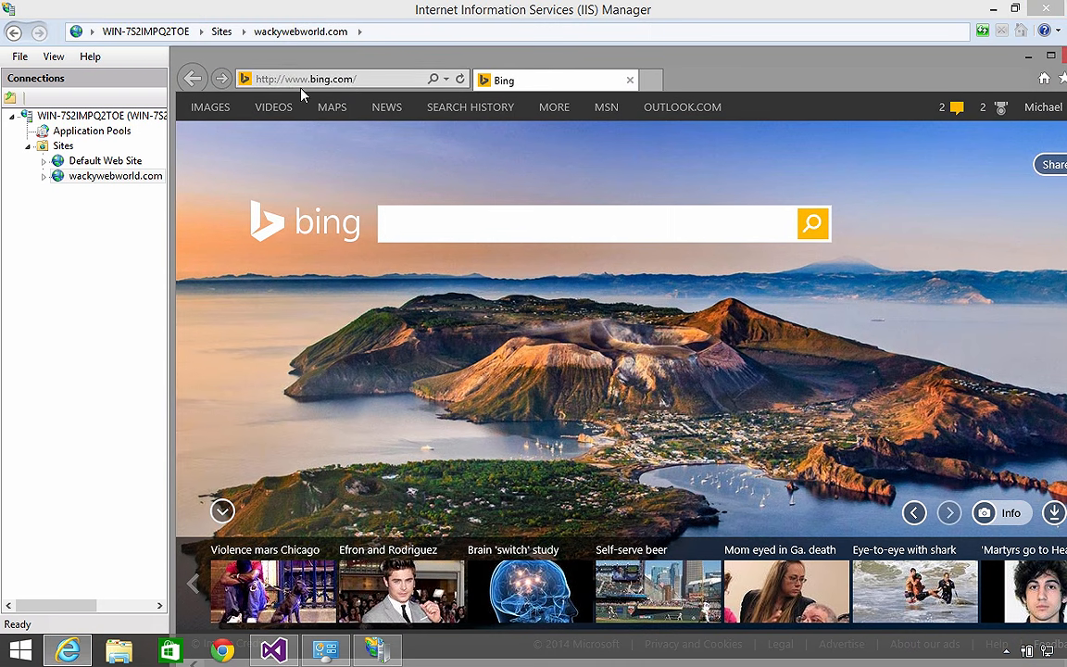
pyautogui.click(347, 81)
pyautogui.hotkey('ctrl', 'v')
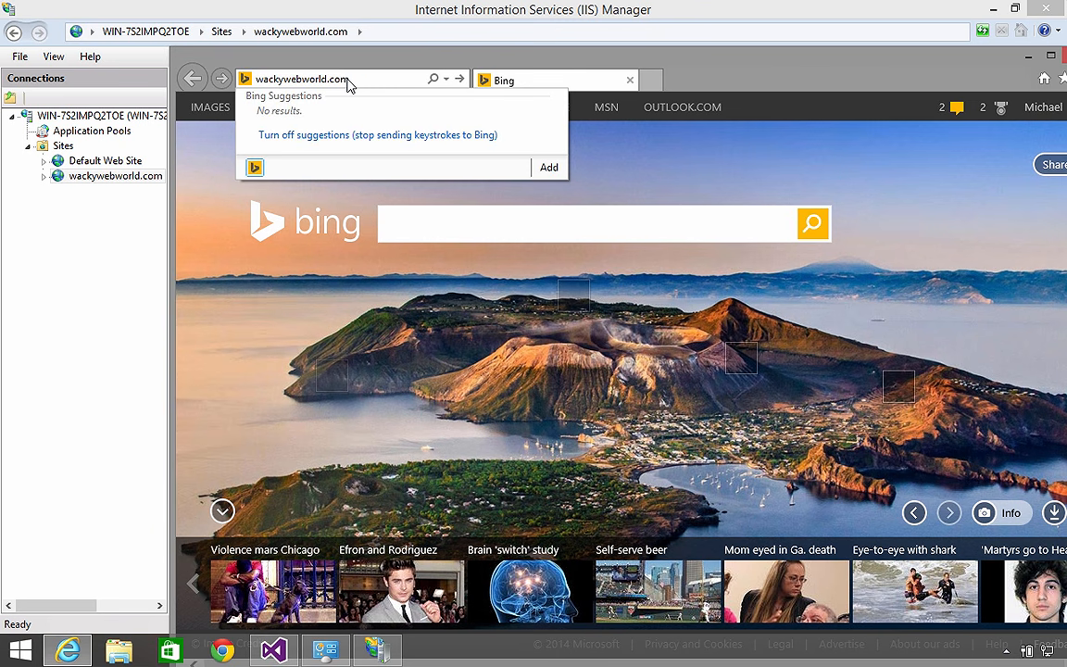
pyautogui.press('Return')
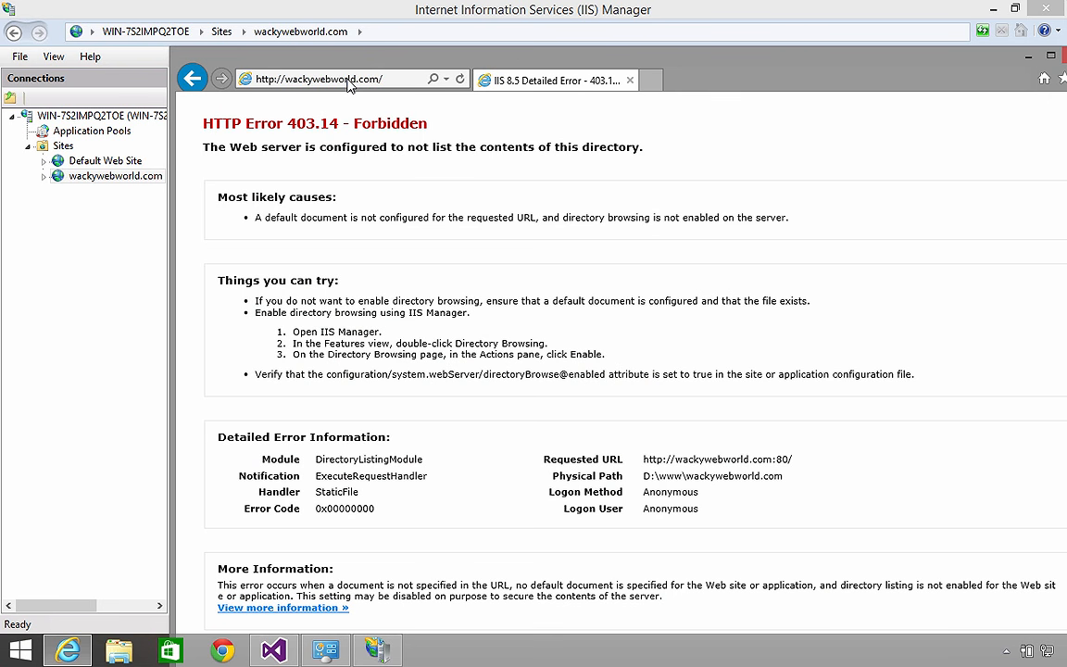
pyautogui.moveTo(199, 107); pyautogui.dragTo(508, 343)
pyautogui.click(507, 342)
pyautogui.click(128, 302)
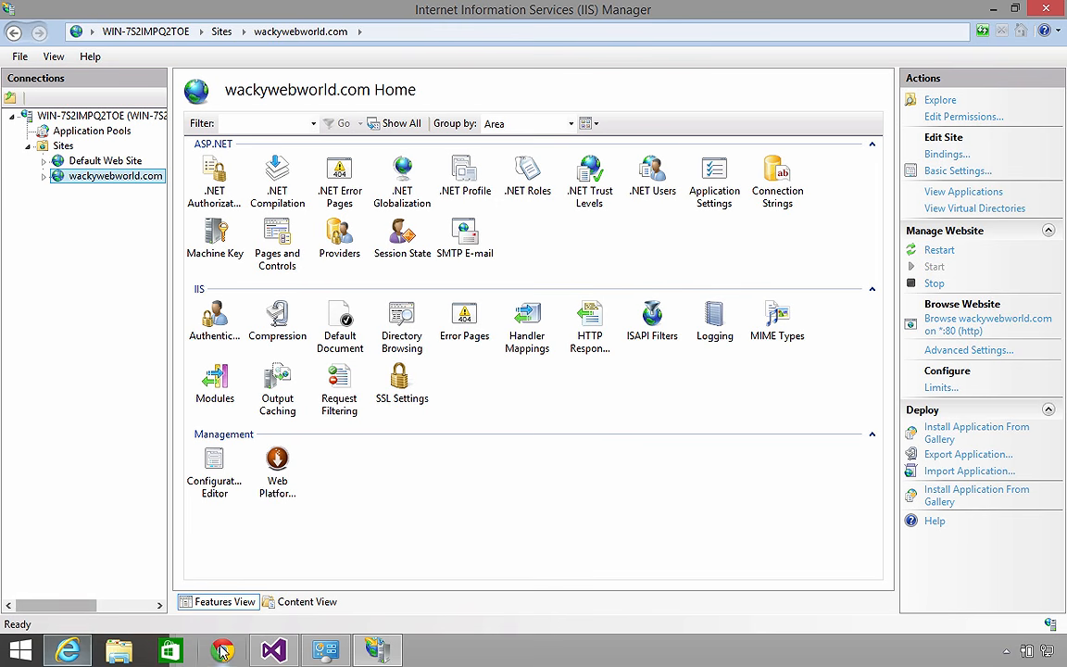
# - Switch to Visual Studio and start publishing the FirstWebInASPNET project
pyautogui.click(269, 652)
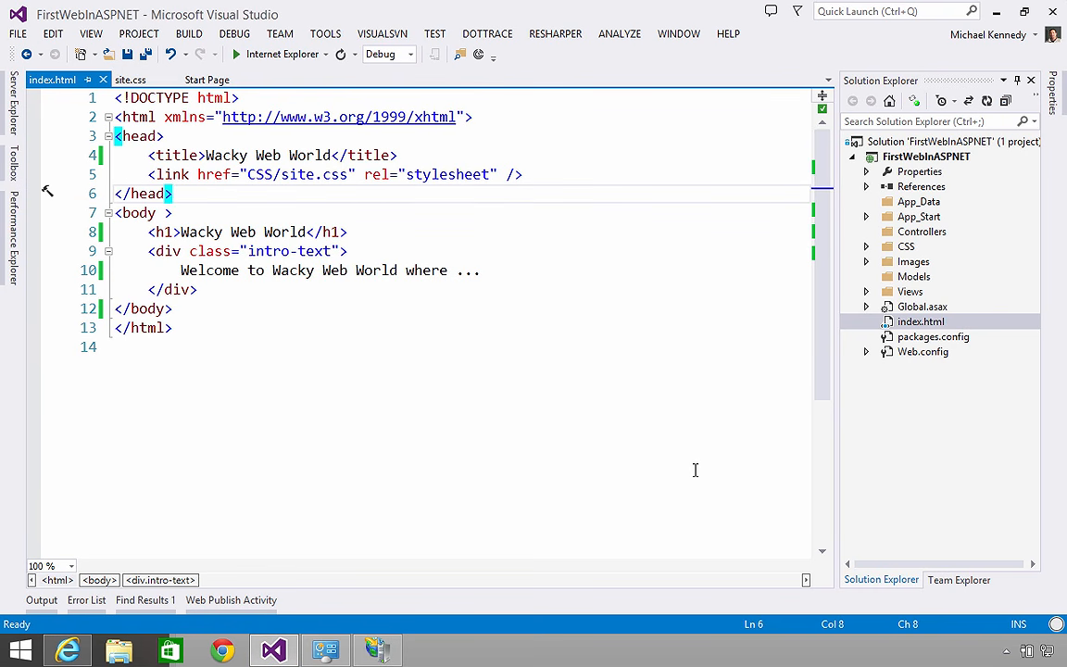
pyautogui.click(907, 157)
pyautogui.rightClick(908, 157)
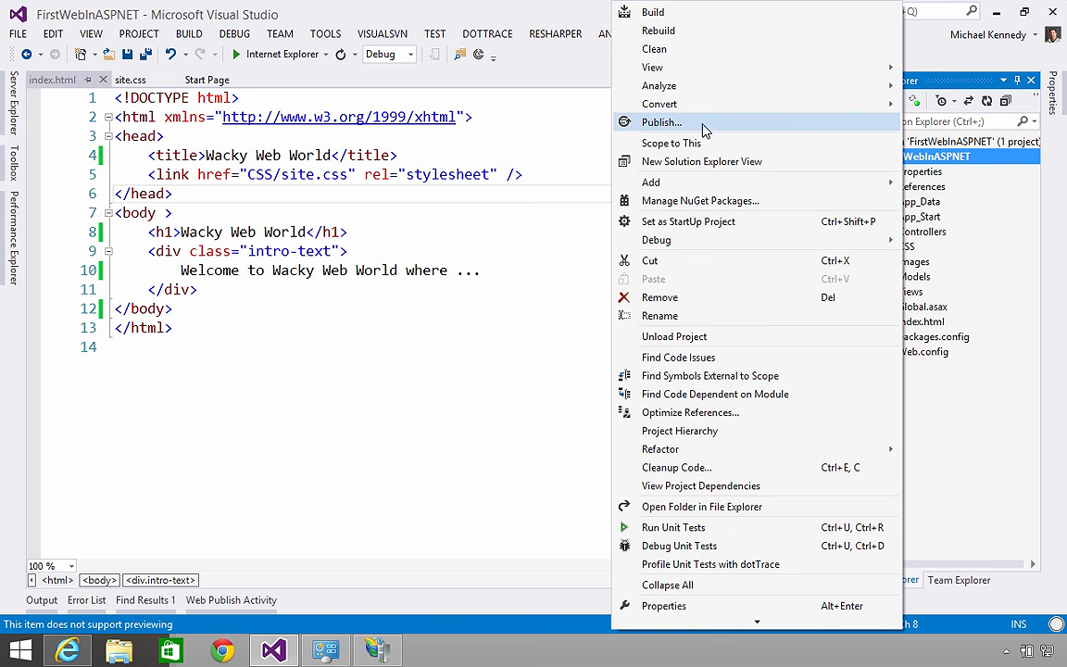
pyautogui.click(519, 303)
pyautogui.click(519, 303)
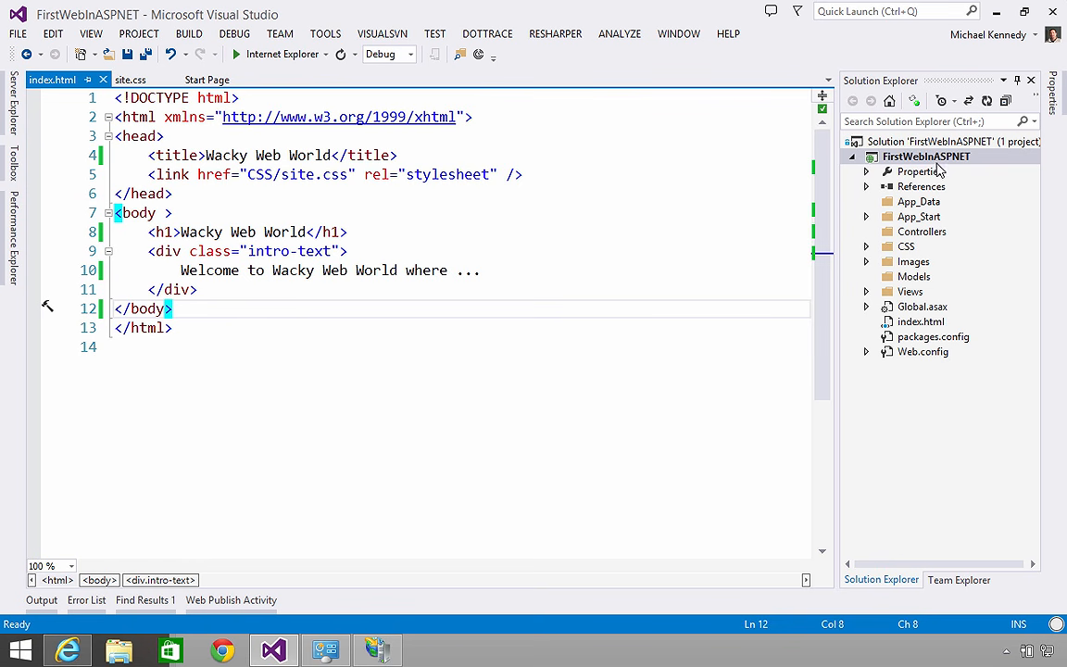
pyautogui.rightClick(854, 157)
pyautogui.click(639, 122)
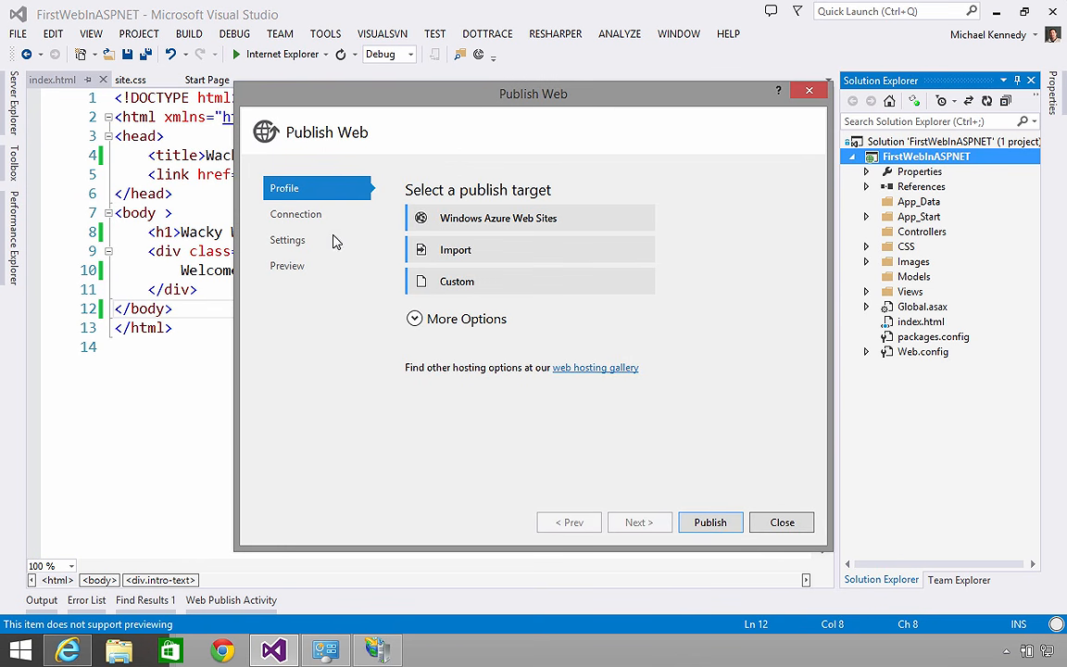
# - Check the additional publish targets, and create a custom publish profile named local
pyautogui.click(413, 316)
pyautogui.click(462, 348)
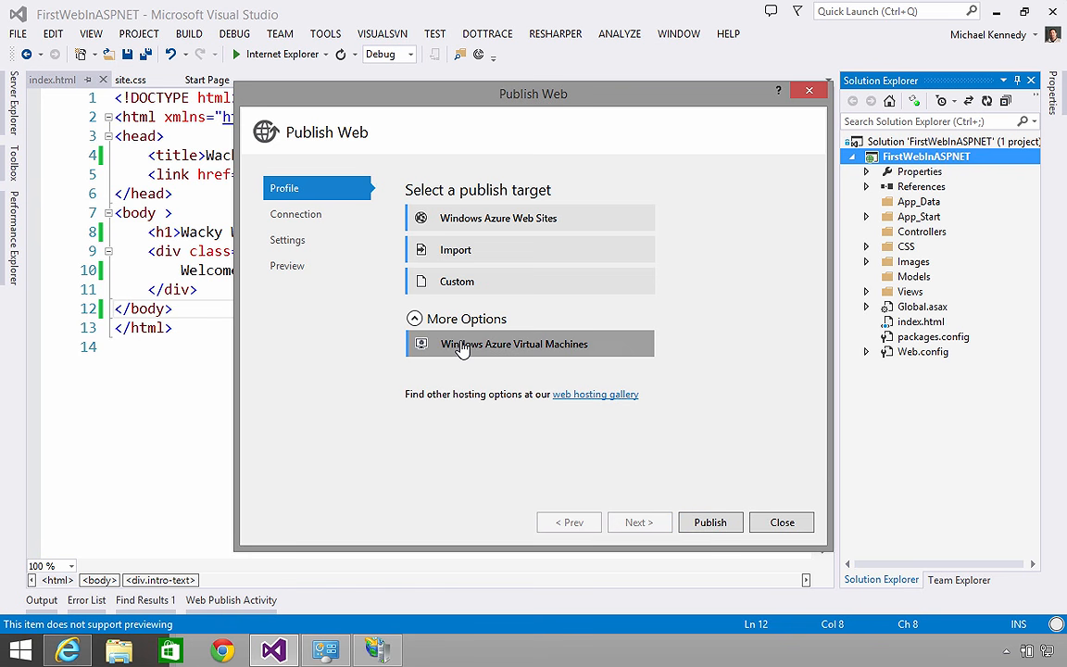
pyautogui.click(443, 282)
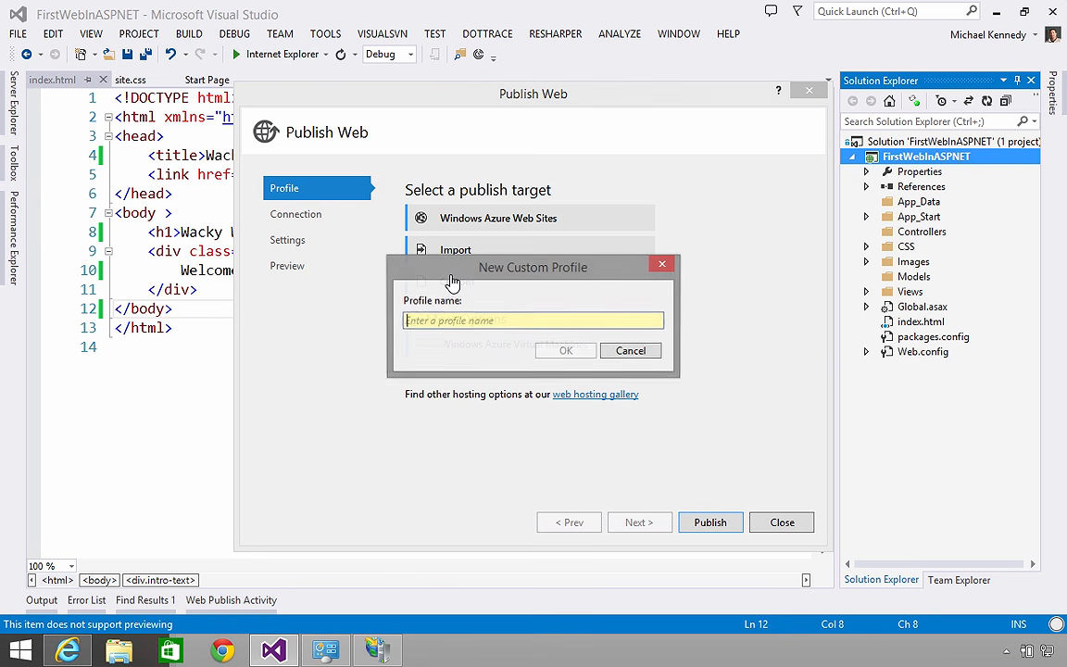
pyautogui.write('local')
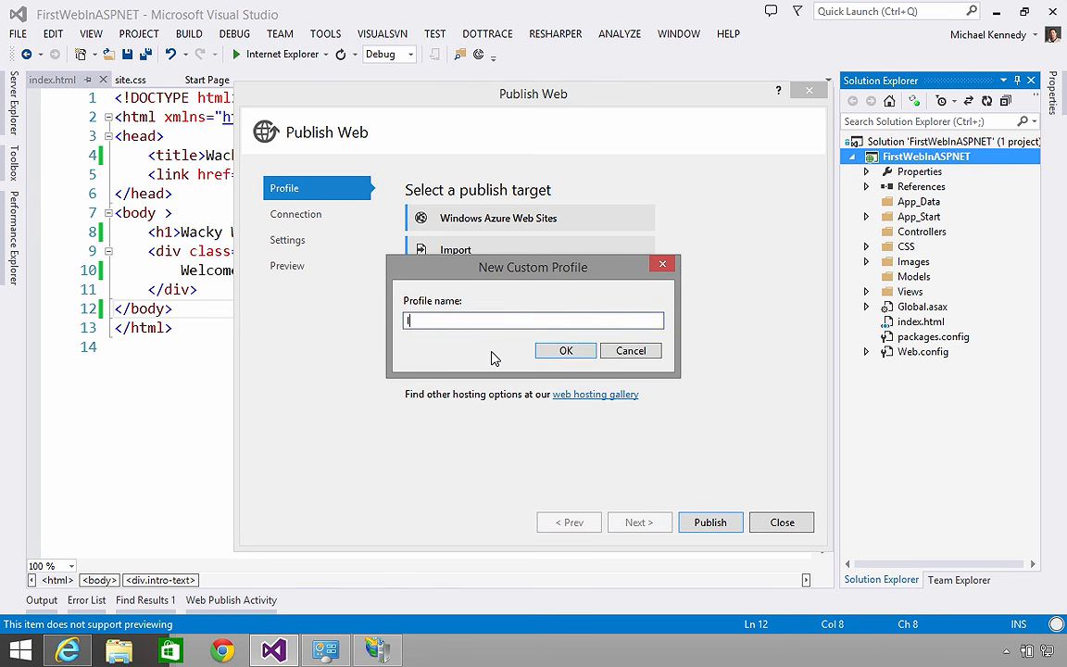
pyautogui.press('Return')
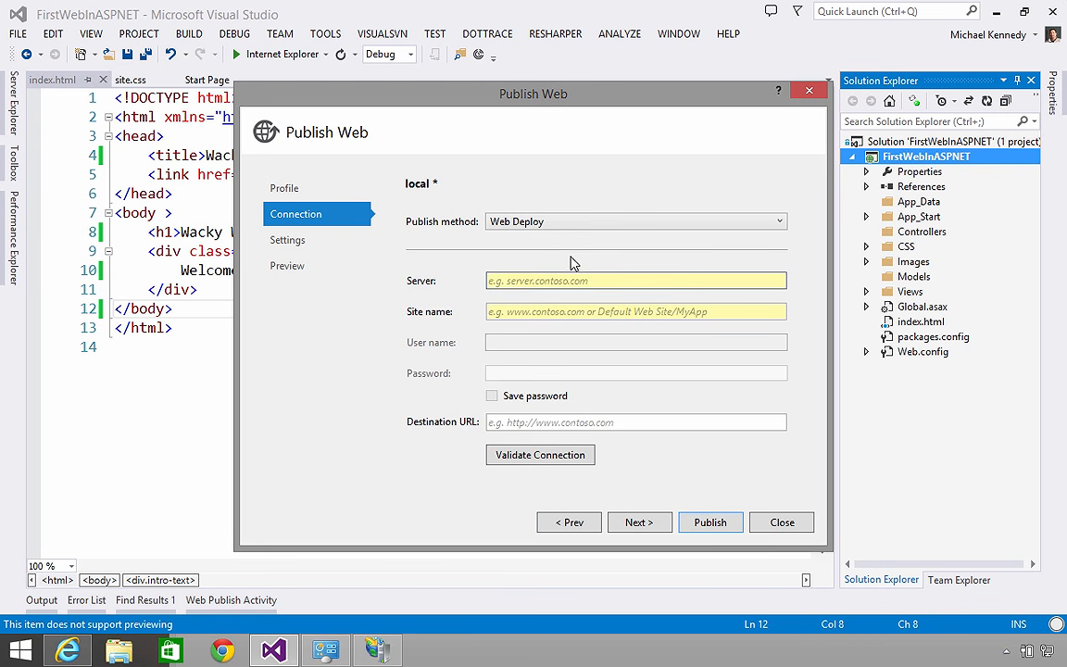
# - Set the local profile's publish method to File System with D:\www\wackywebworld.com as the target location
pyautogui.click(519, 222)
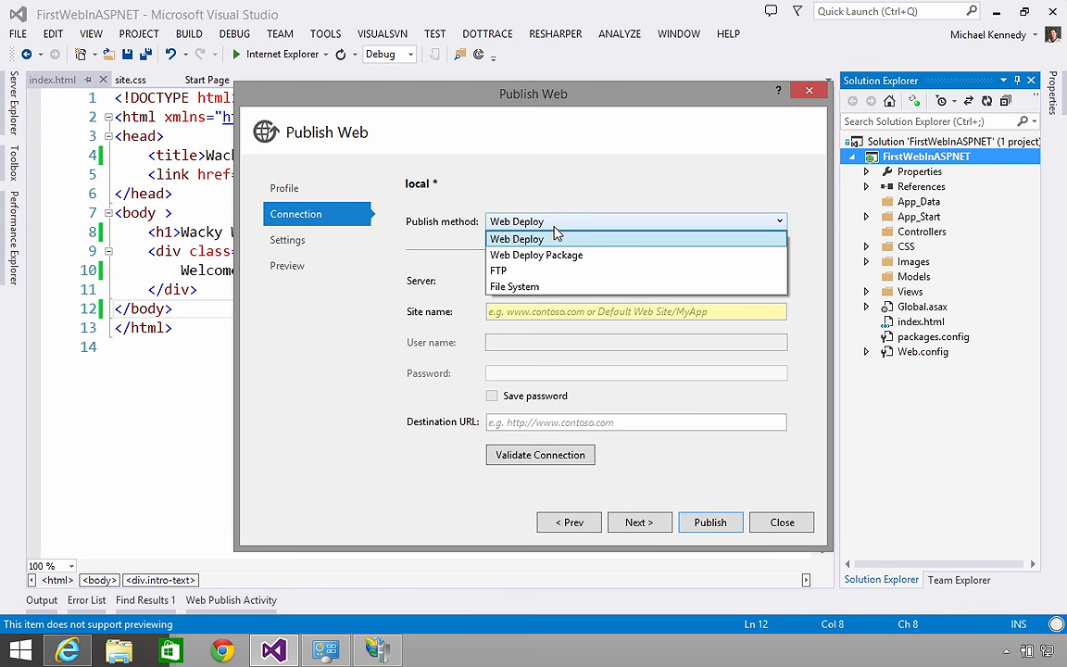
pyautogui.click(515, 287)
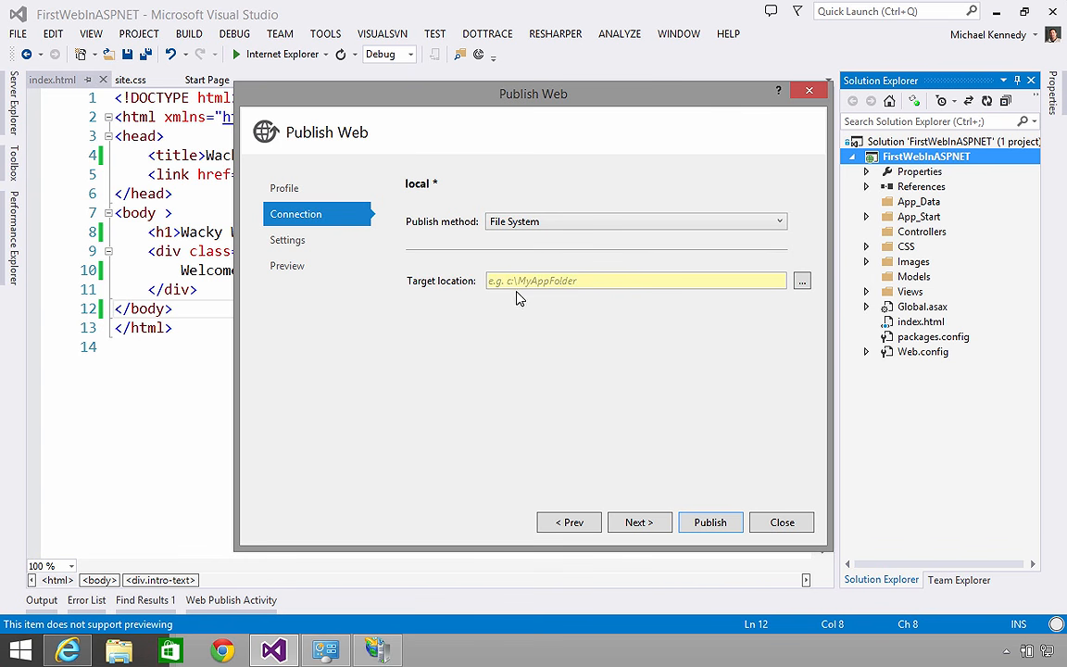
pyautogui.click(802, 281)
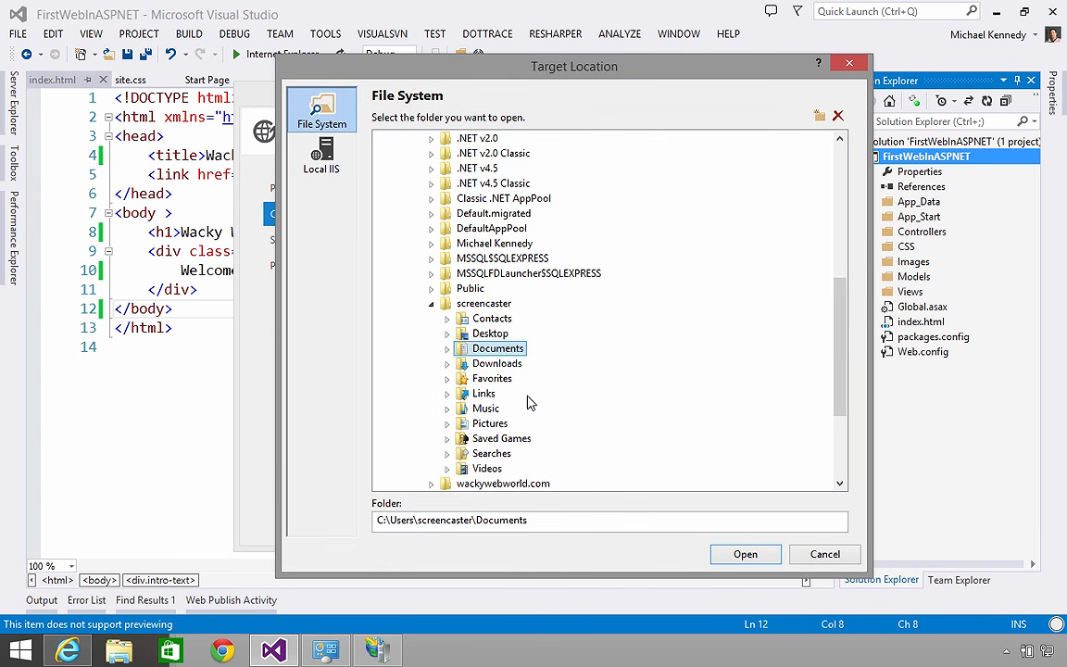
pyautogui.scroll(-4, 821, 315)
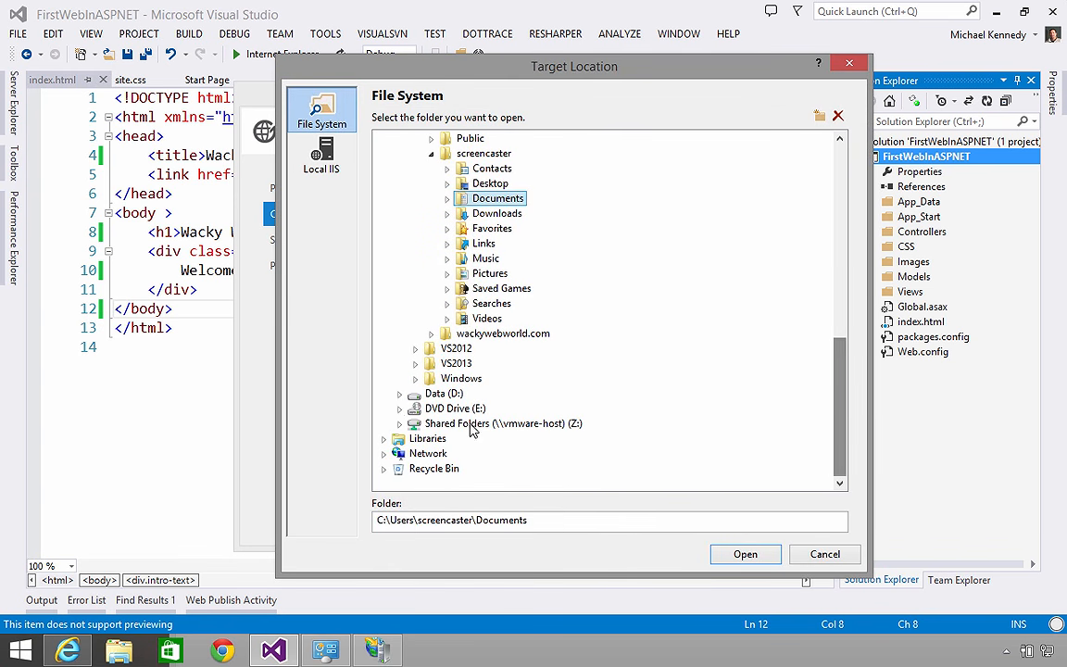
pyautogui.click(400, 392)
pyautogui.click(415, 466)
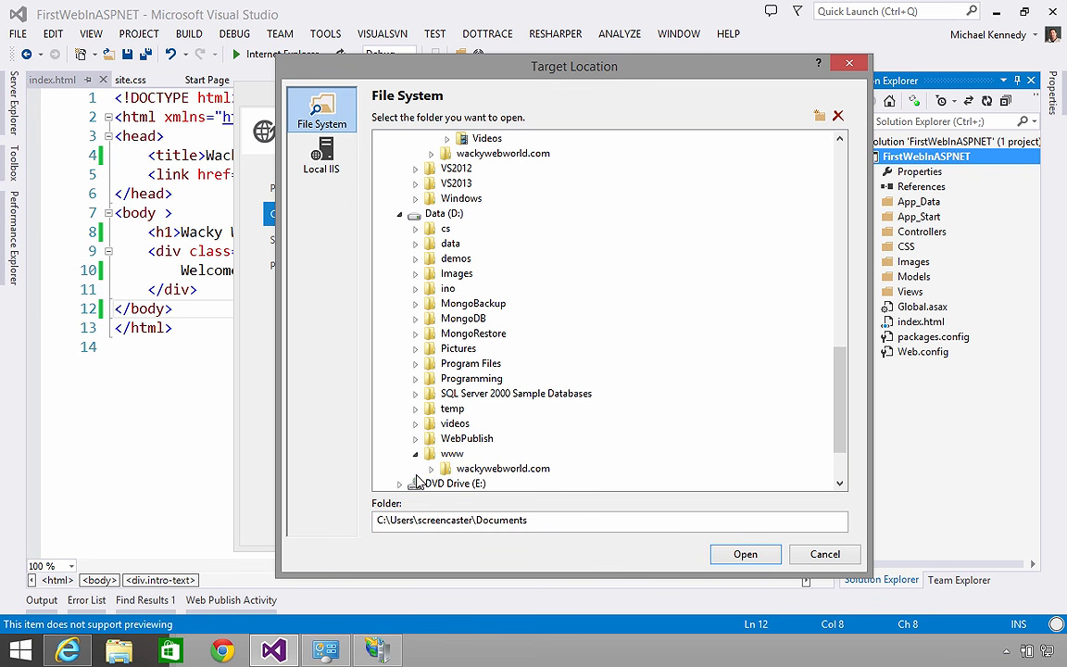
pyautogui.click(501, 468)
pyautogui.click(745, 554)
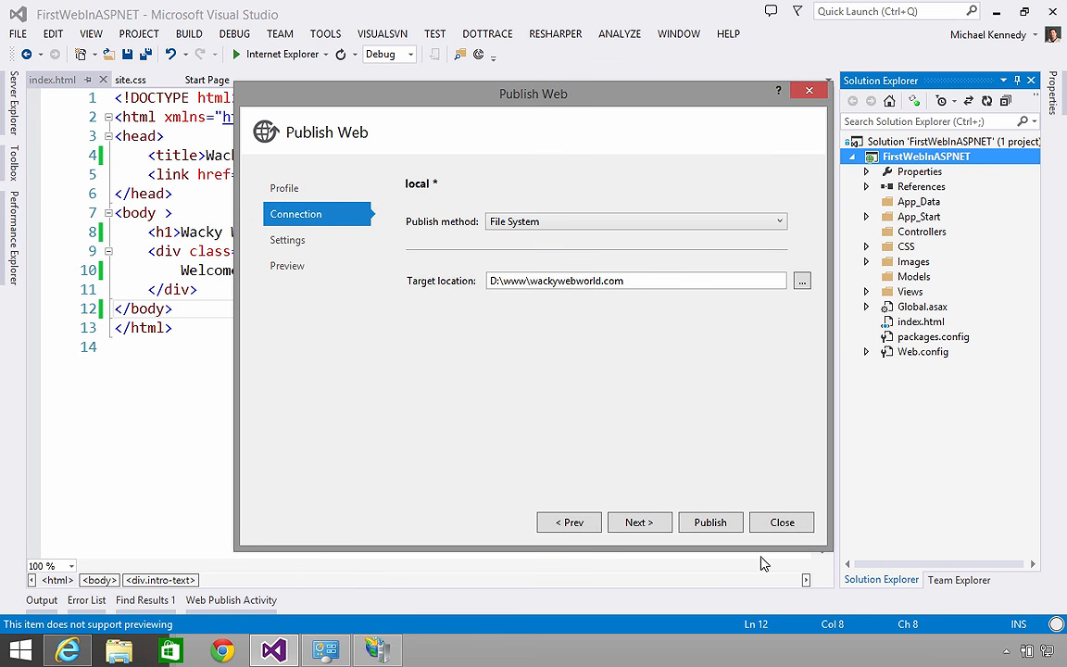
# - Keep the Release configuration, enable deleting all existing files prior to publish, and publish the project
pyautogui.click(632, 522)
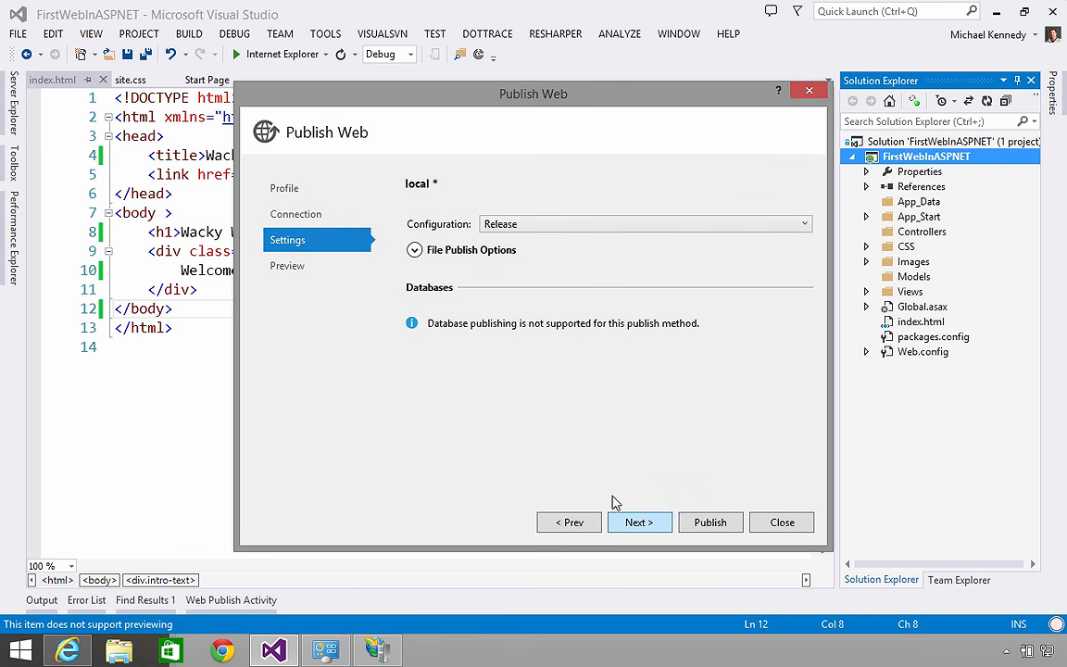
pyautogui.click(562, 226)
pyautogui.click(561, 226)
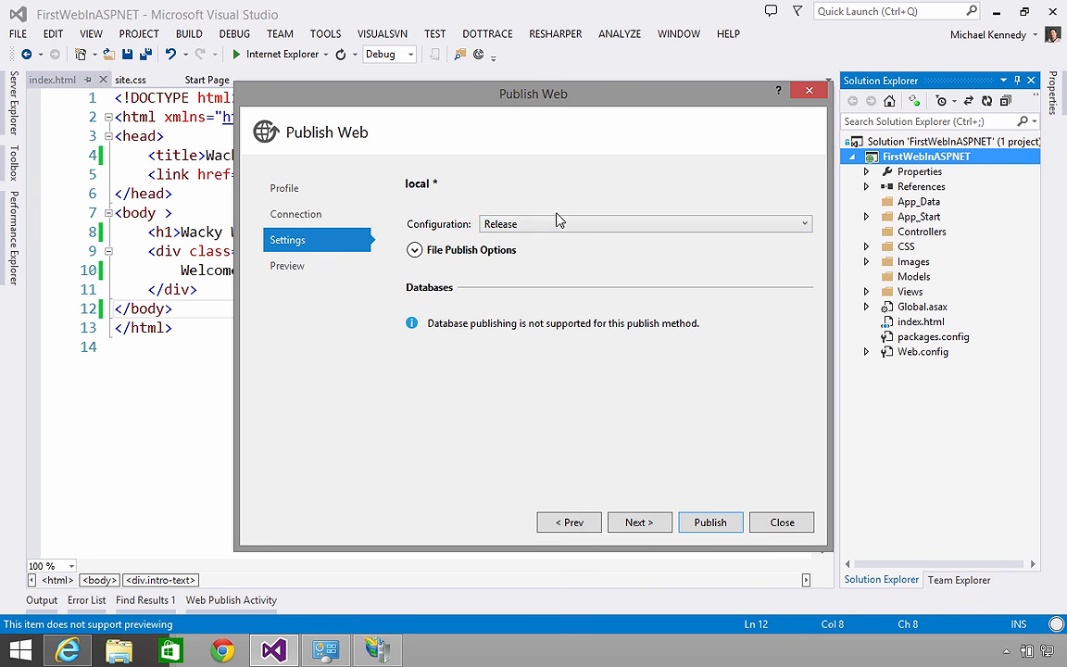
pyautogui.click(440, 250)
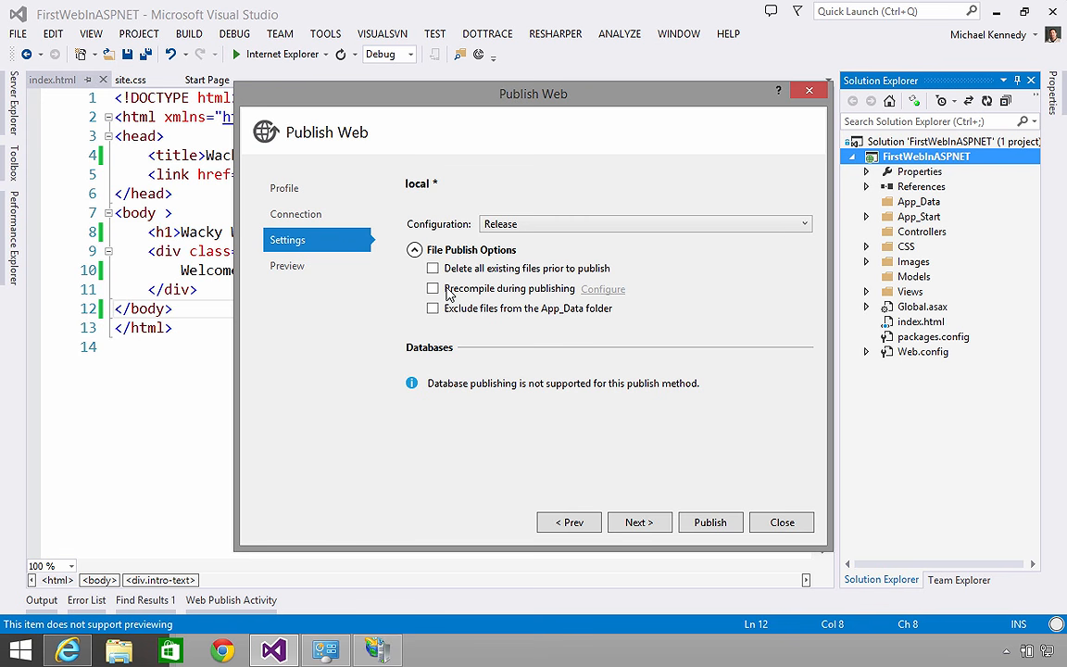
pyautogui.click(433, 268)
pyautogui.click(631, 524)
pyautogui.click(696, 526)
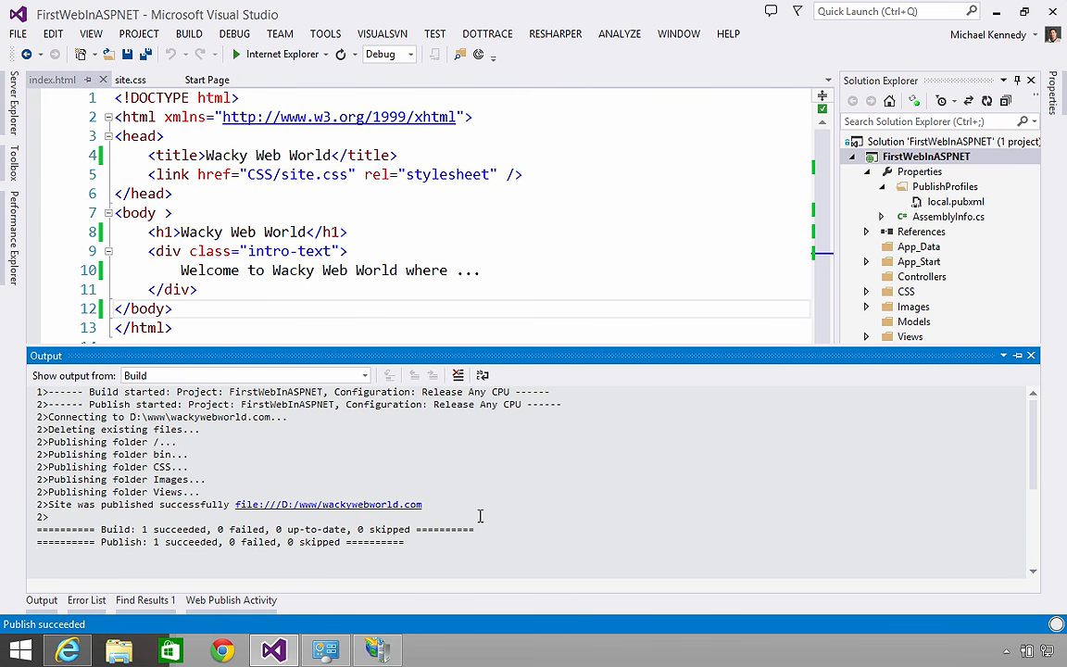
# - Reload wackywebworld.com in Internet Explorer to check the published page, and return to Visual Studio
pyautogui.press('F5')
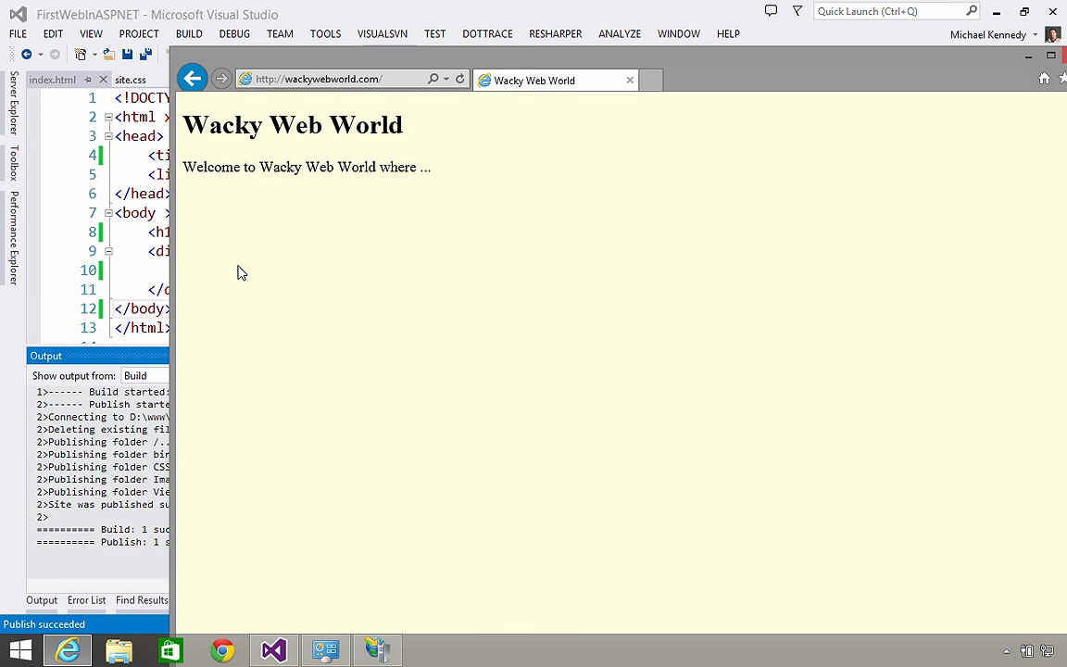
pyautogui.click(158, 212)
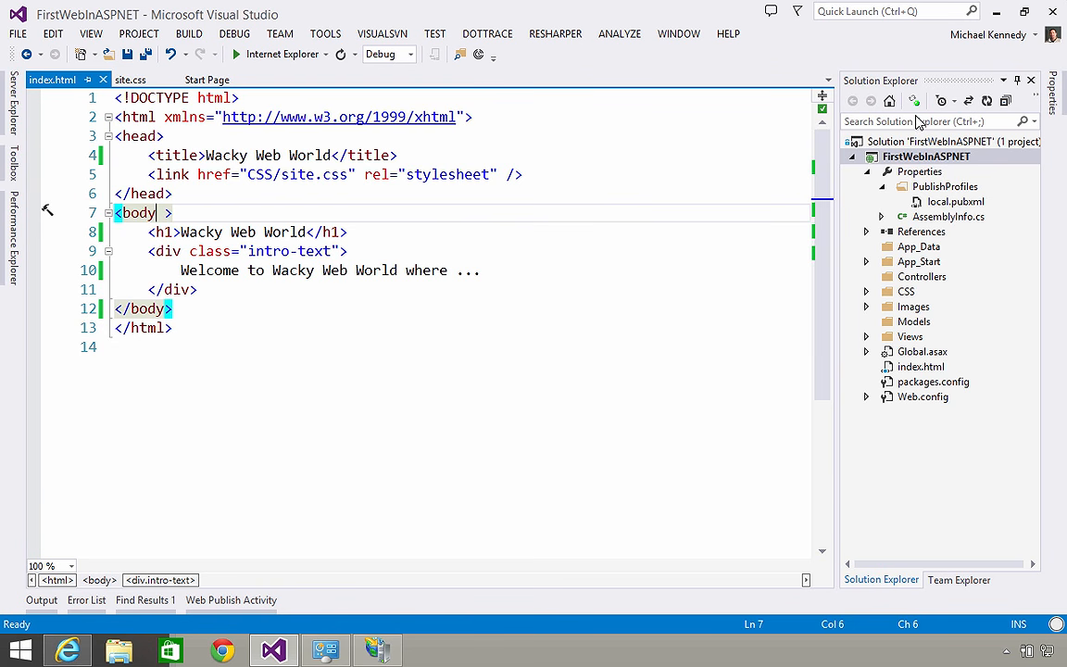
# - Reopen the project's publish settings and create a second custom profile named test
pyautogui.rightClick(917, 158)
pyautogui.click(727, 134)
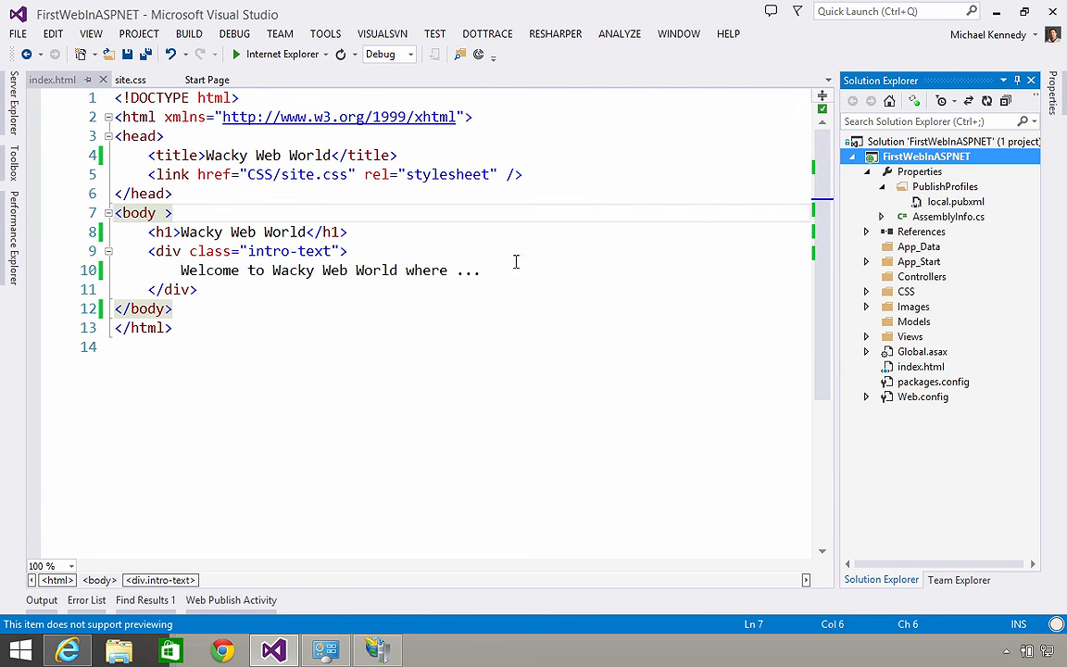
pyautogui.click(436, 186)
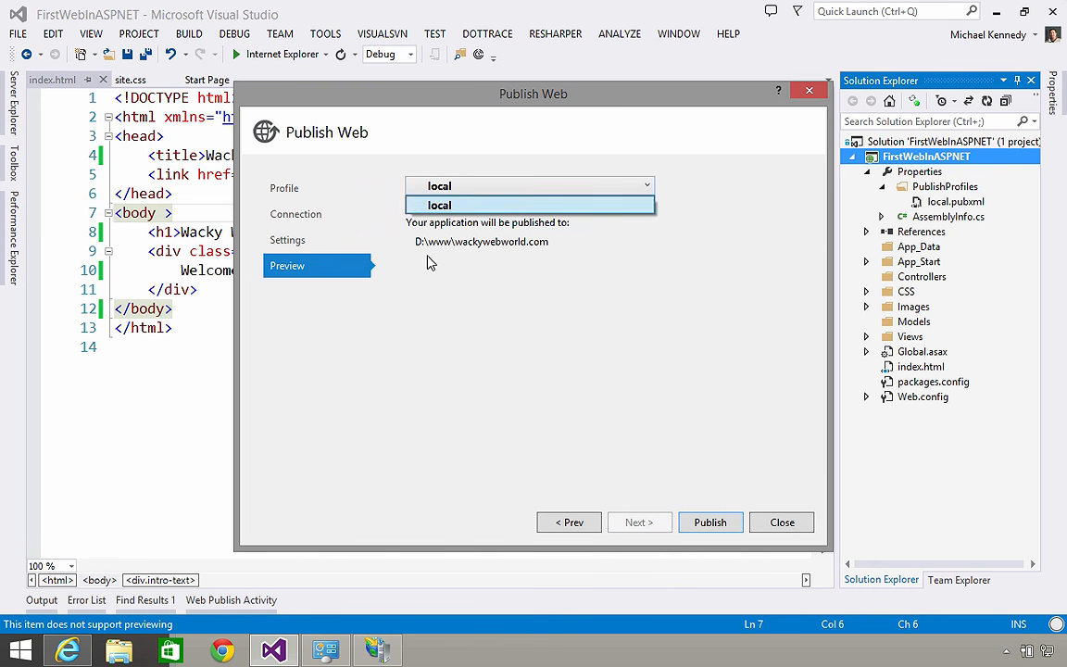
pyautogui.click(322, 189)
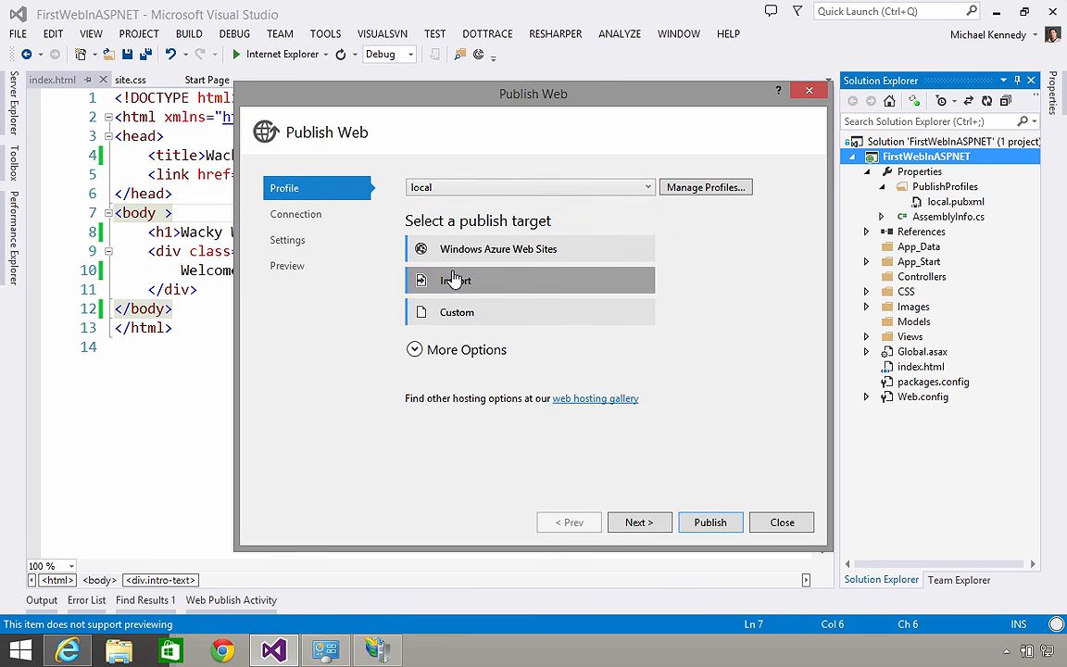
pyautogui.click(630, 189)
pyautogui.click(569, 218)
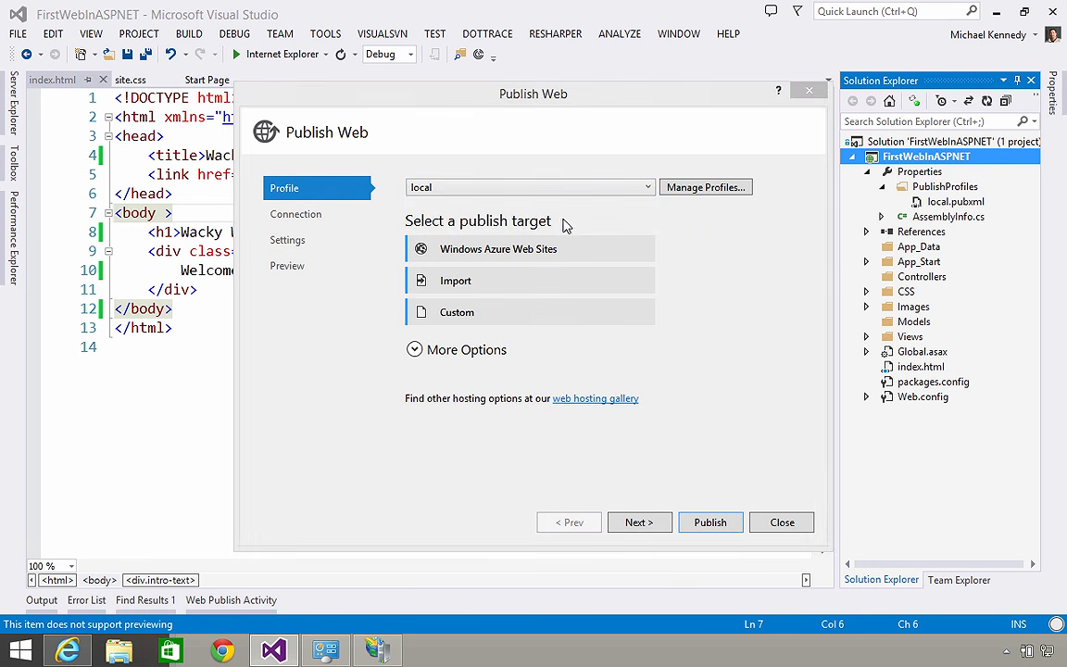
pyautogui.write('test')
pyautogui.click(556, 349)
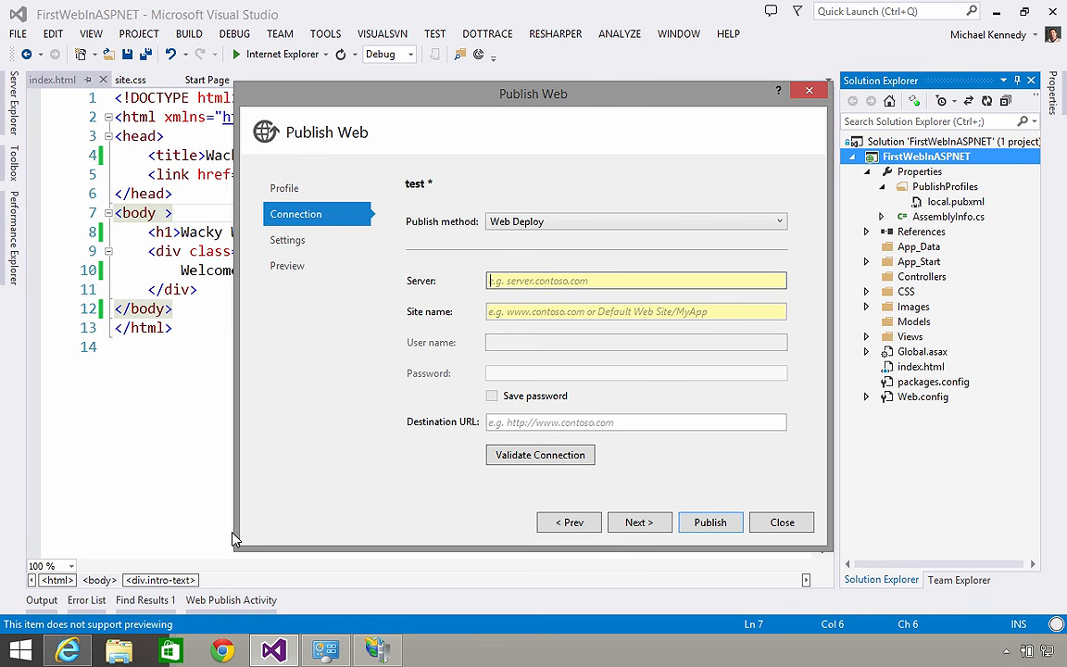
# - Switch to Internet Explorer and view the published wackywebworld.com page again
pyautogui.click(72, 650)
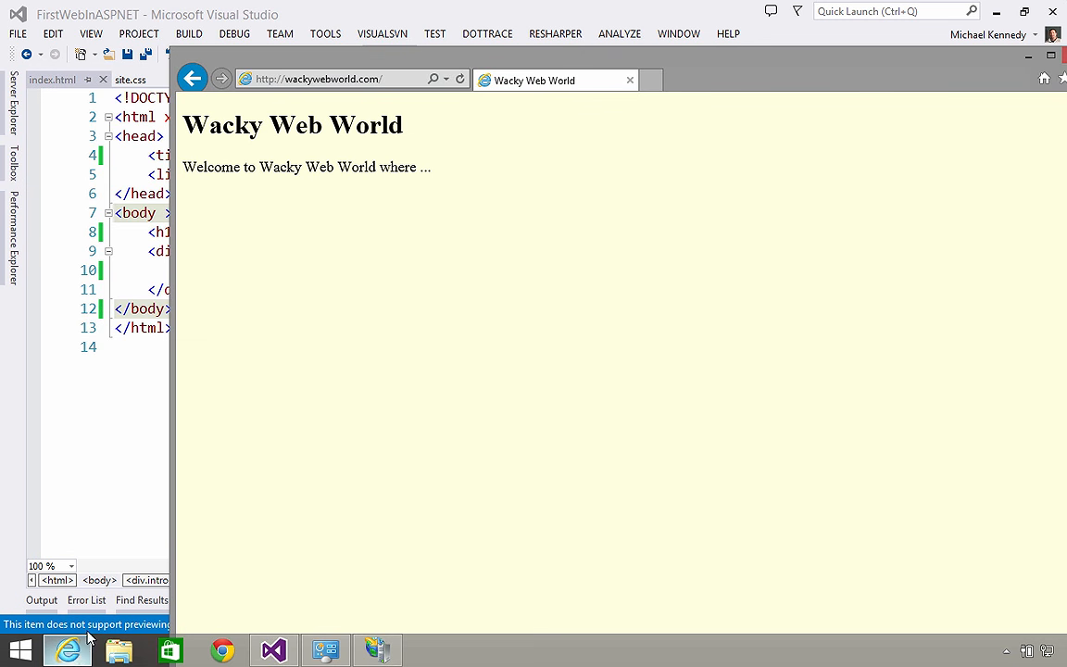
pyautogui.click(393, 81)
pyautogui.click(524, 418)
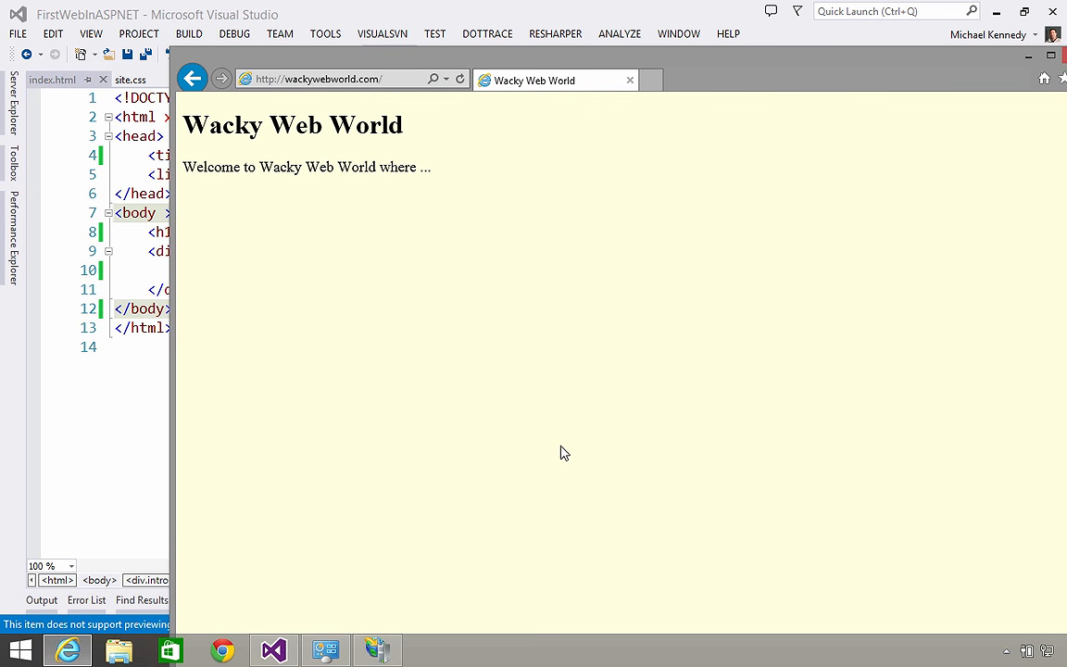